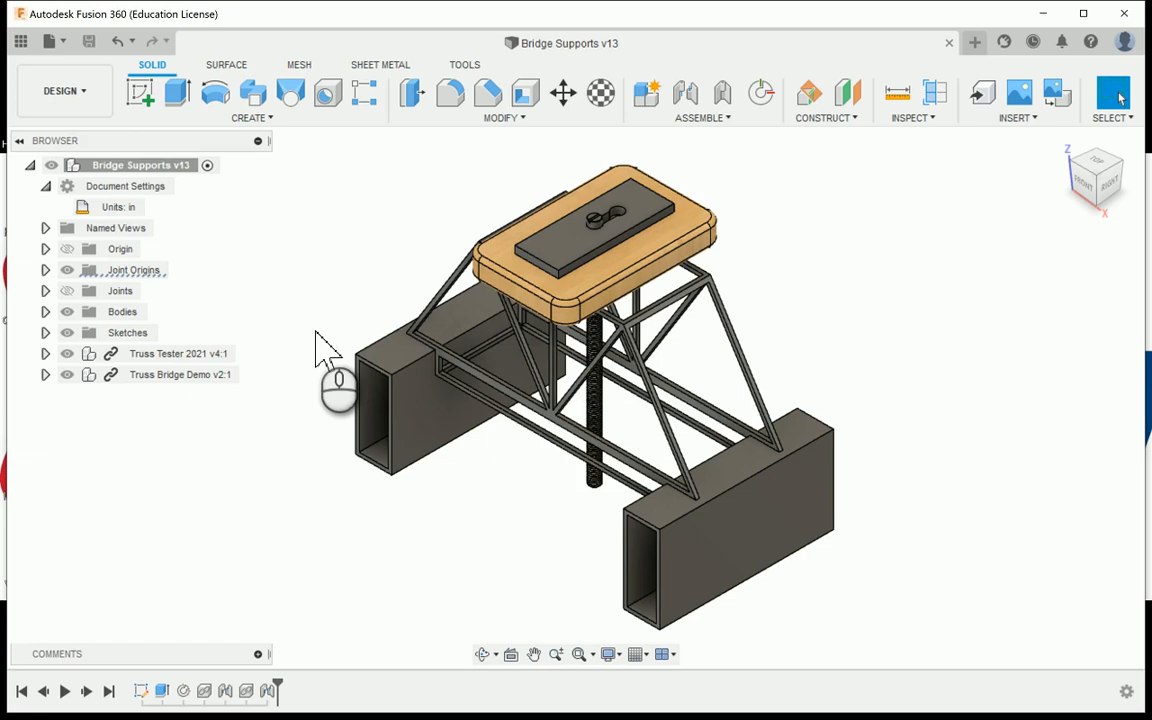
# Check where the threaded rod meets the top cross brace, and activate the Truss Bridge Demo component for in-place editing.
pyautogui.click(1105, 178)
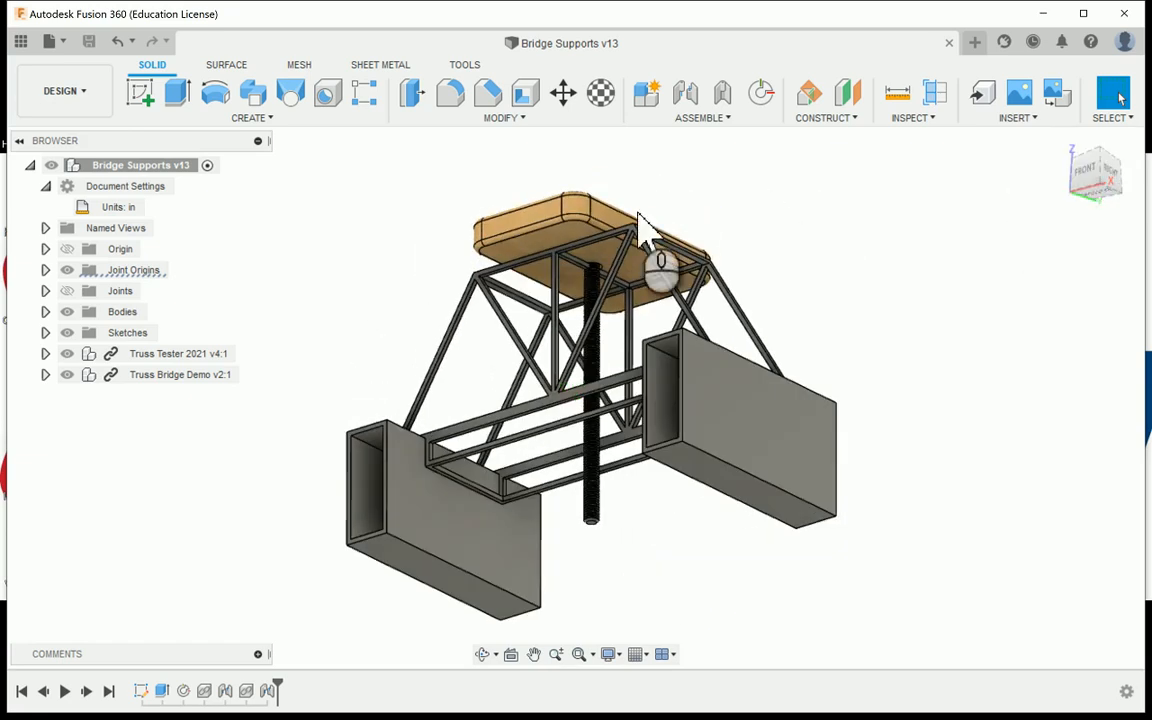
pyautogui.scroll(3, 585, 285)
pyautogui.scroll(5, 585, 285)
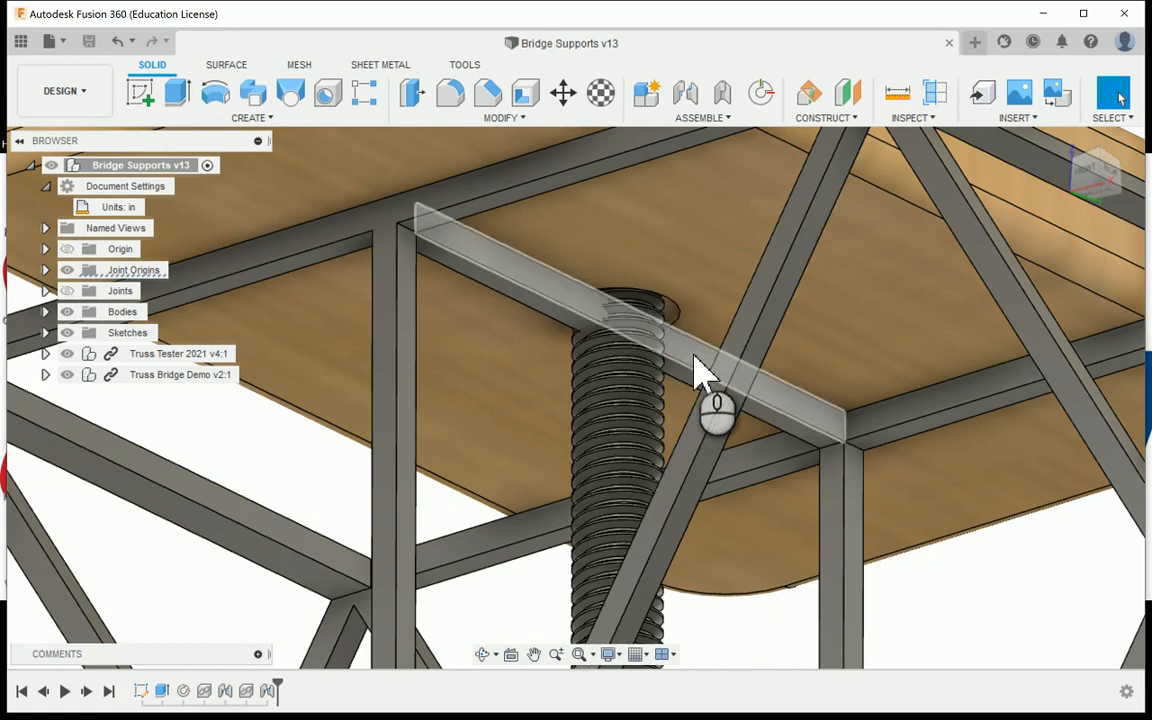
pyautogui.scroll(-8, 700, 385)
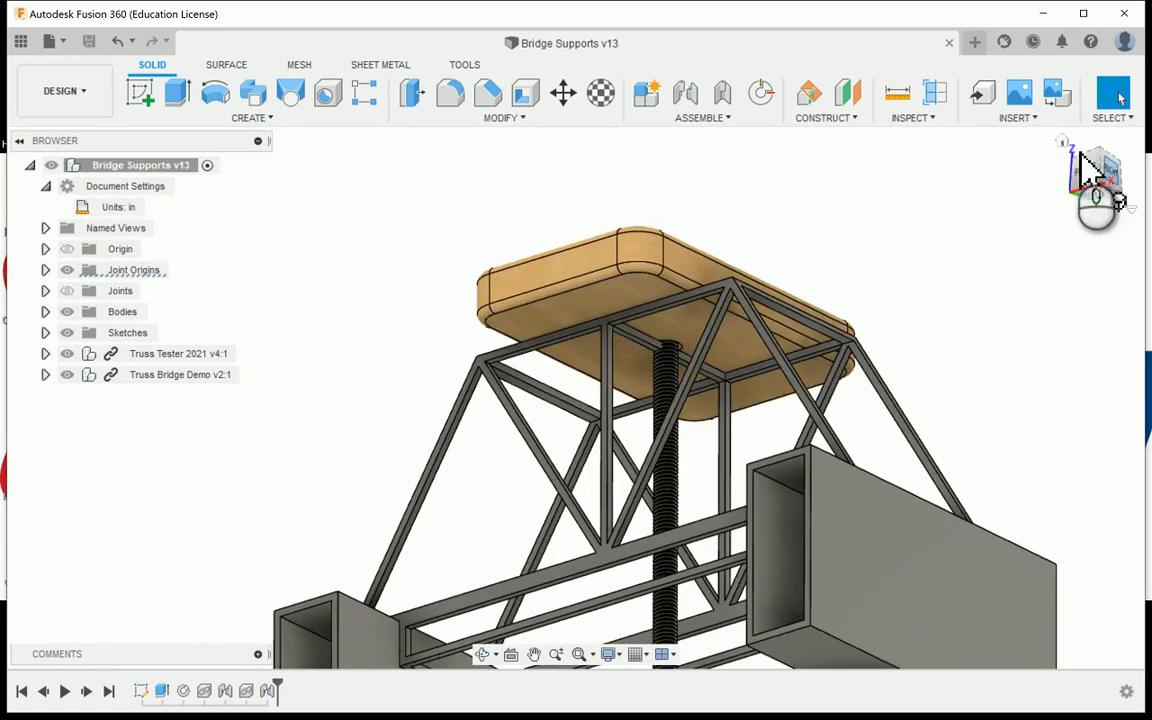
pyautogui.click(1068, 152)
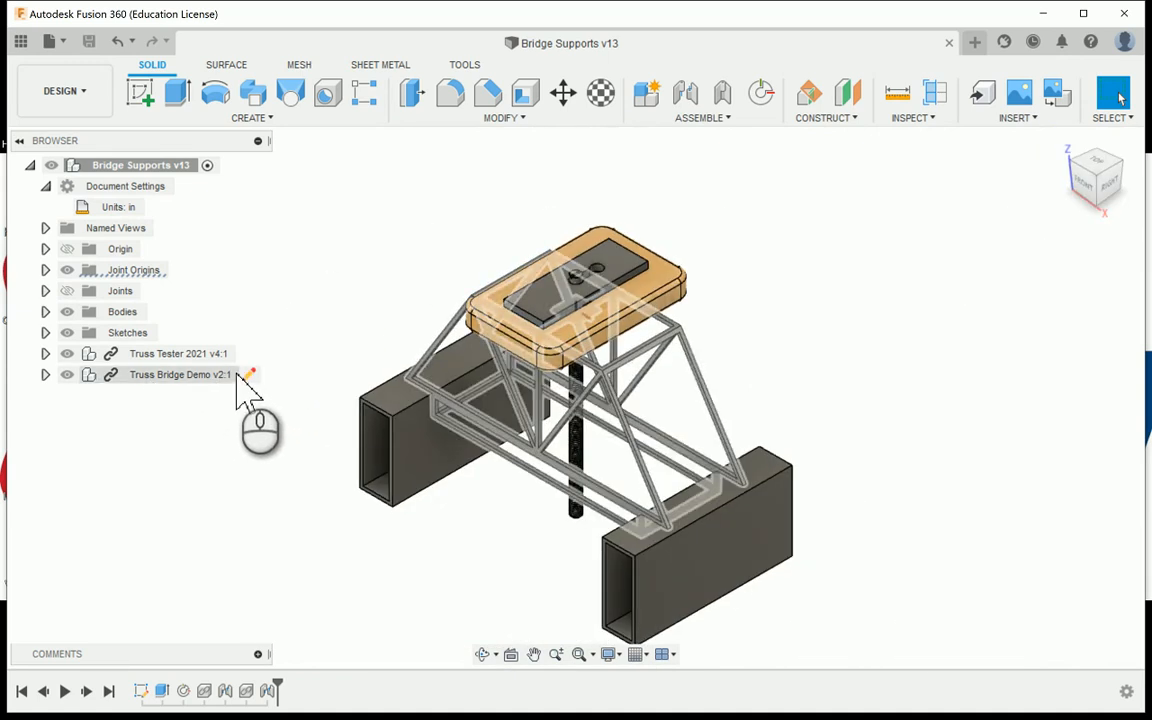
pyautogui.click(207, 385)
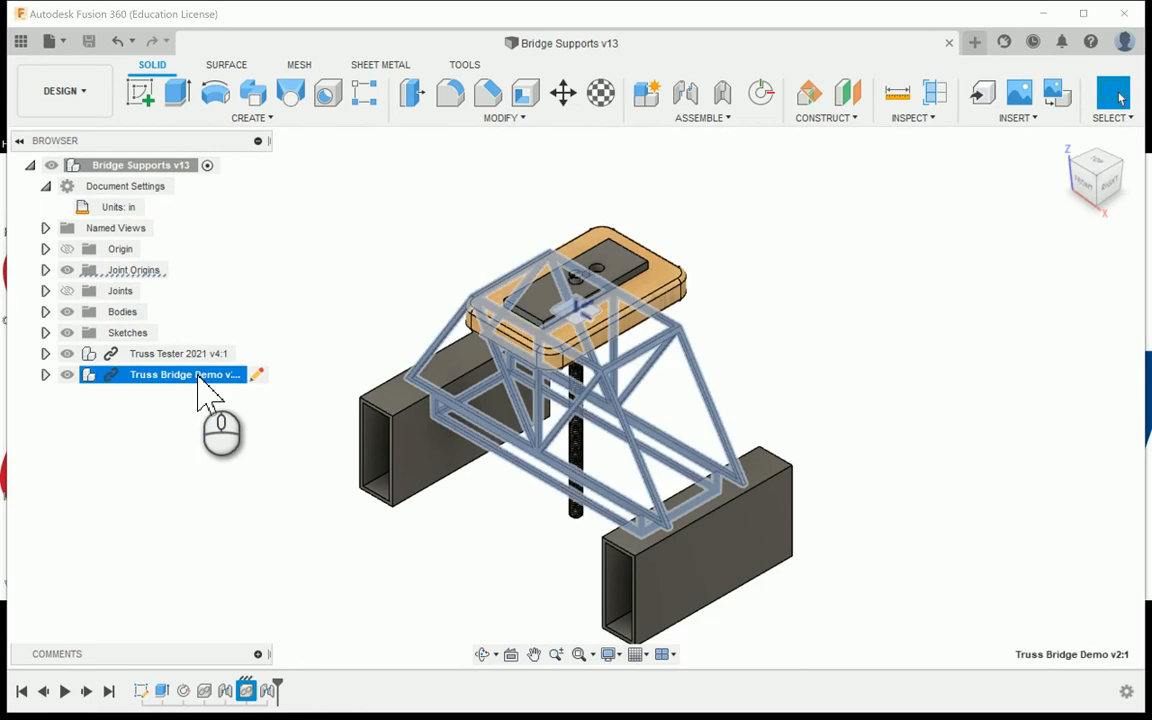
pyautogui.click(256, 375)
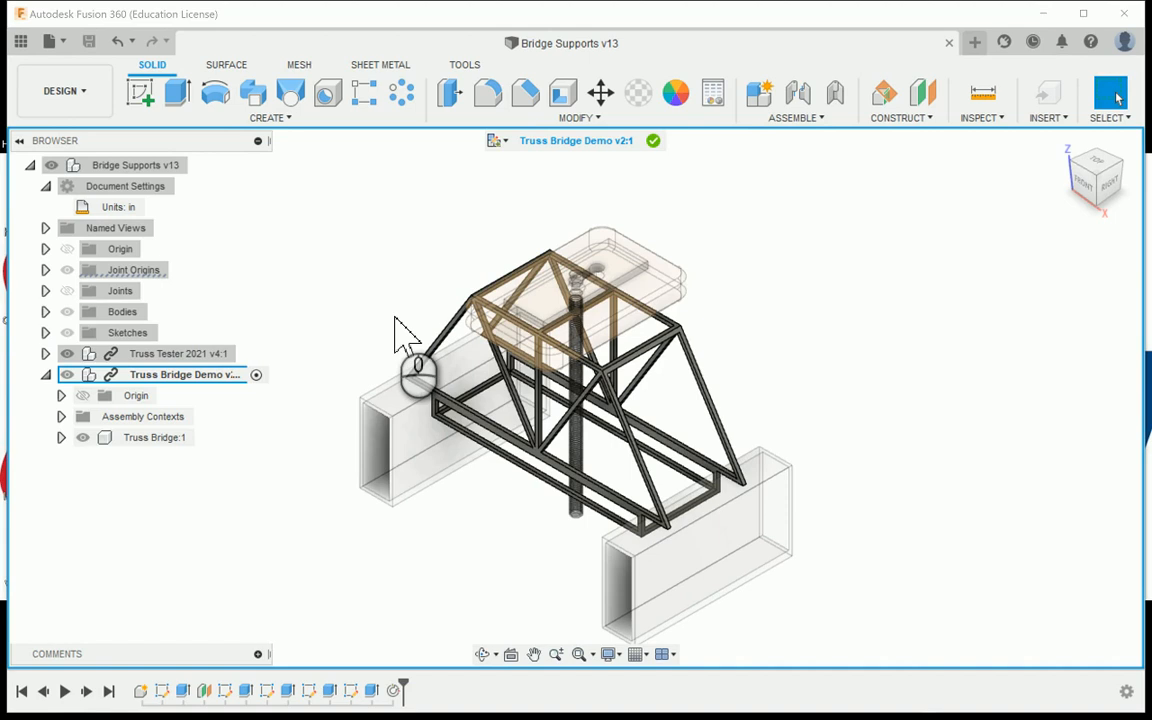
# Open the sketch behind the truss's top middle cross brace for editing.
pyautogui.scroll(10, 597, 329)
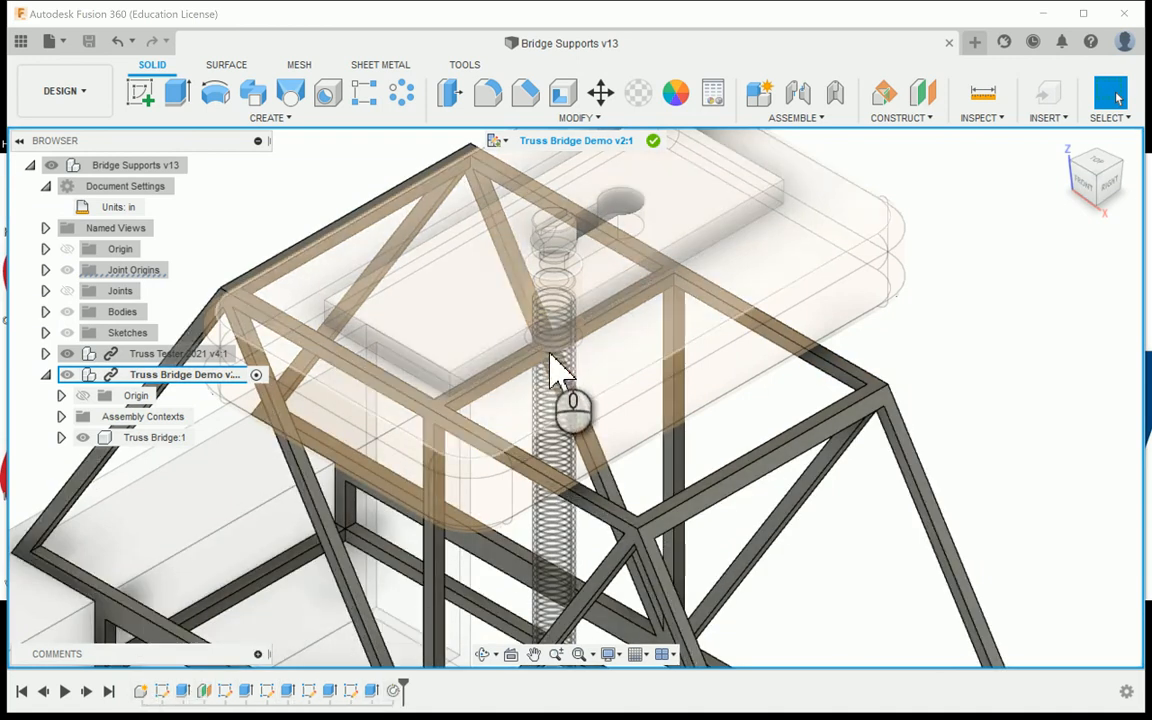
pyautogui.click(373, 690)
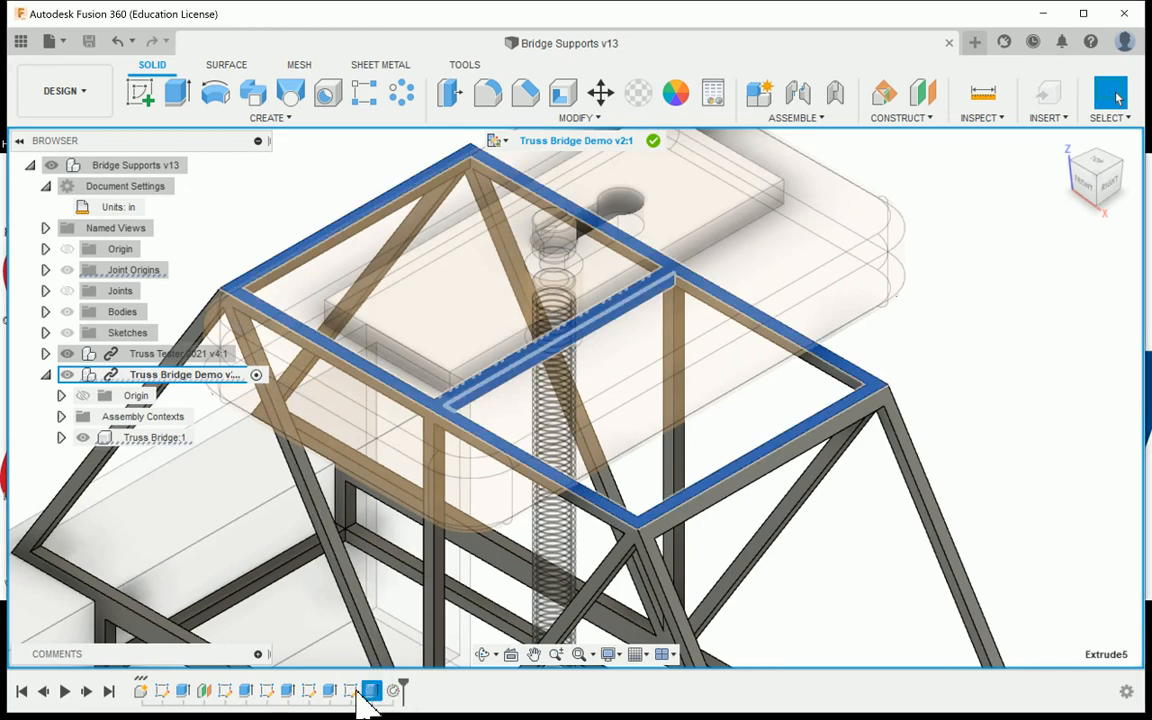
pyautogui.click(352, 690)
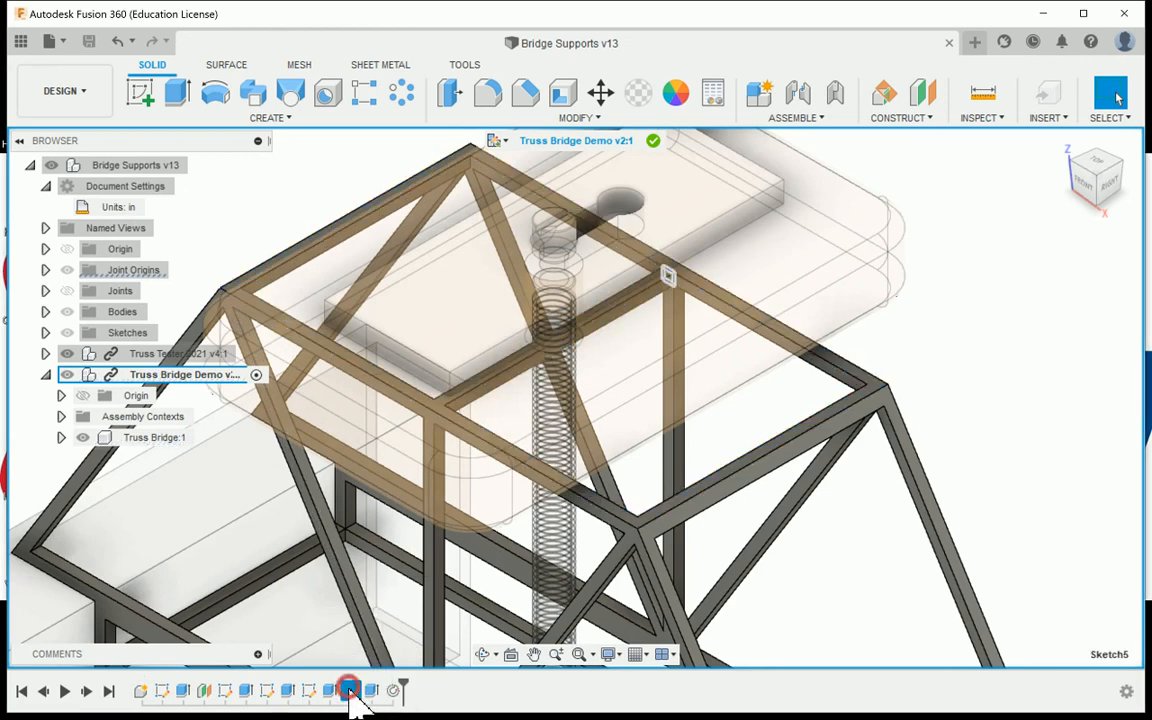
pyautogui.rightClick(354, 691)
pyautogui.click(375, 510)
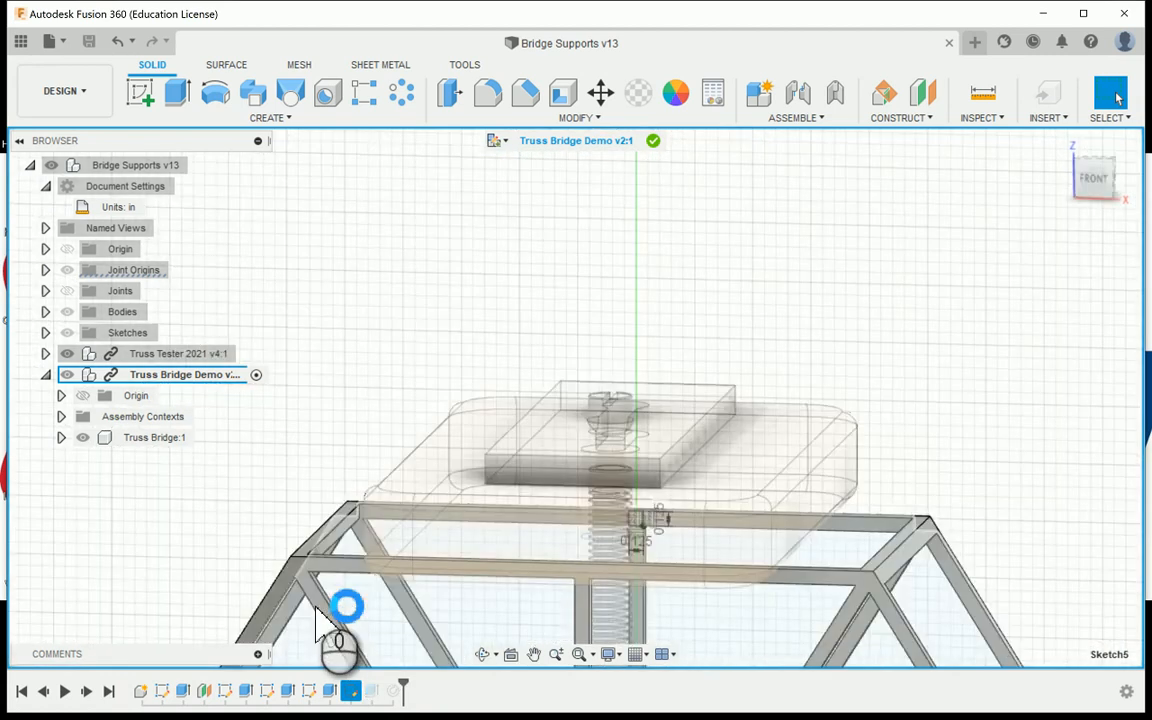
# Compare the cross brace's square profile with the threaded rod by toggling the visibility of the Truss Tester 2021 component.
pyautogui.scroll(5, 598, 478)
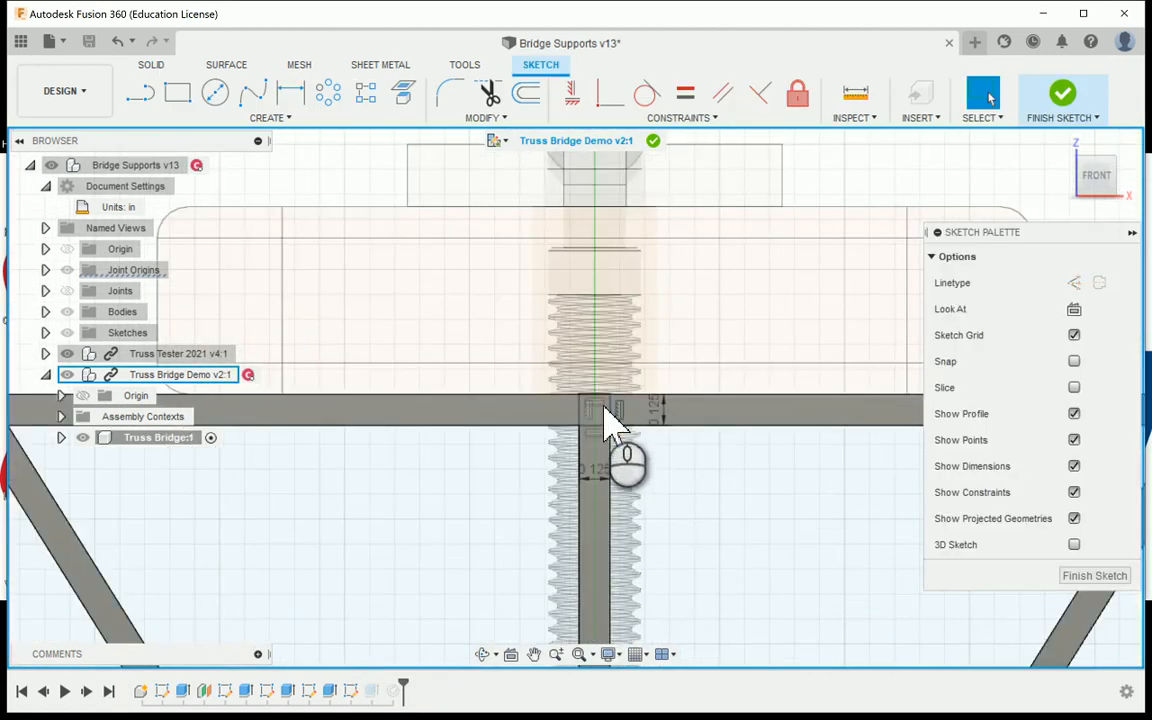
pyautogui.scroll(-4, 613, 425)
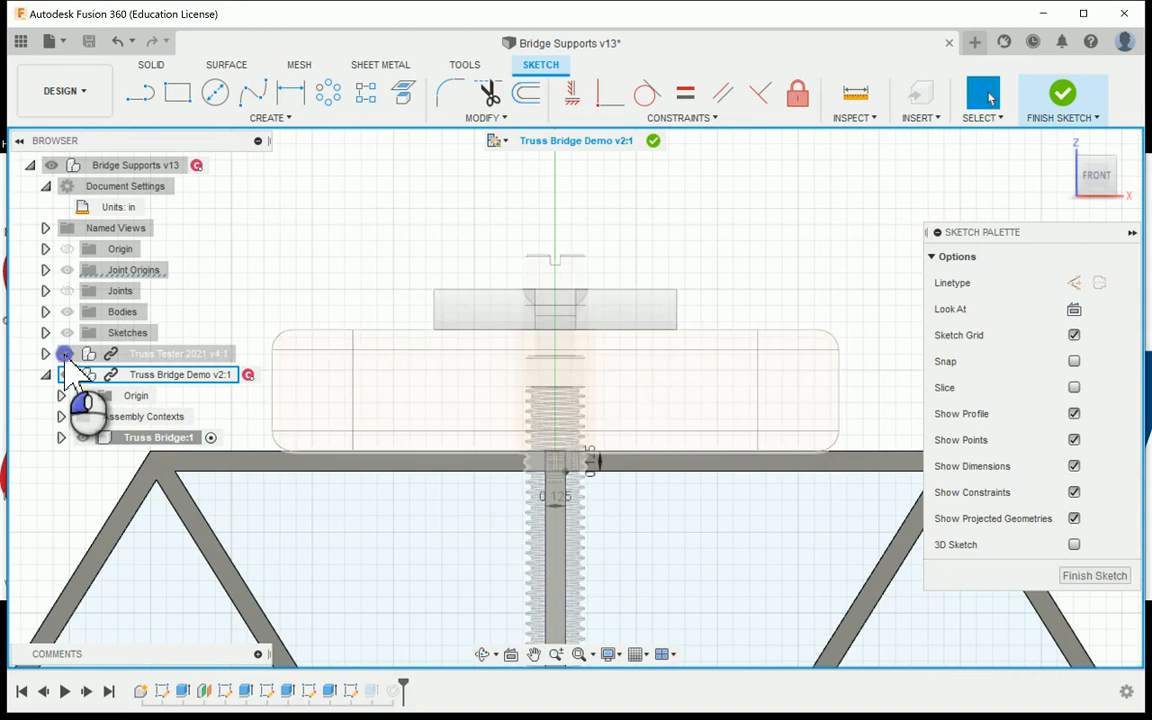
pyautogui.click(67, 354)
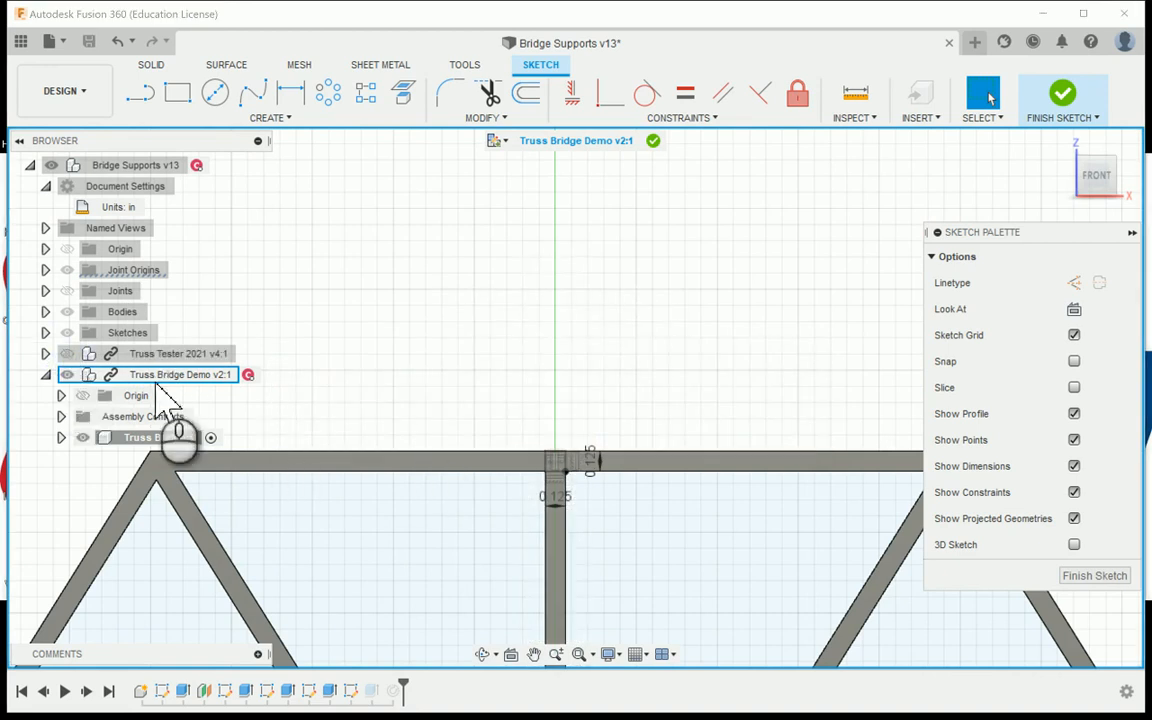
pyautogui.click(67, 356)
pyautogui.click(67, 355)
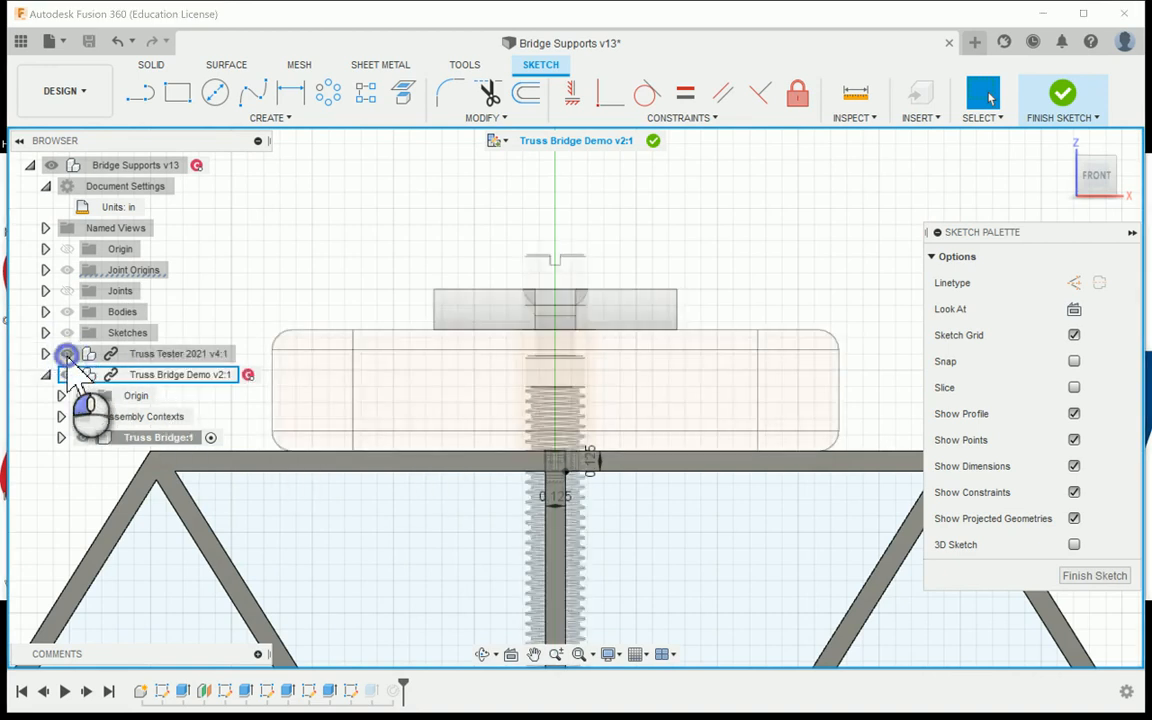
pyautogui.click(67, 355)
pyautogui.scroll(5, 586, 342)
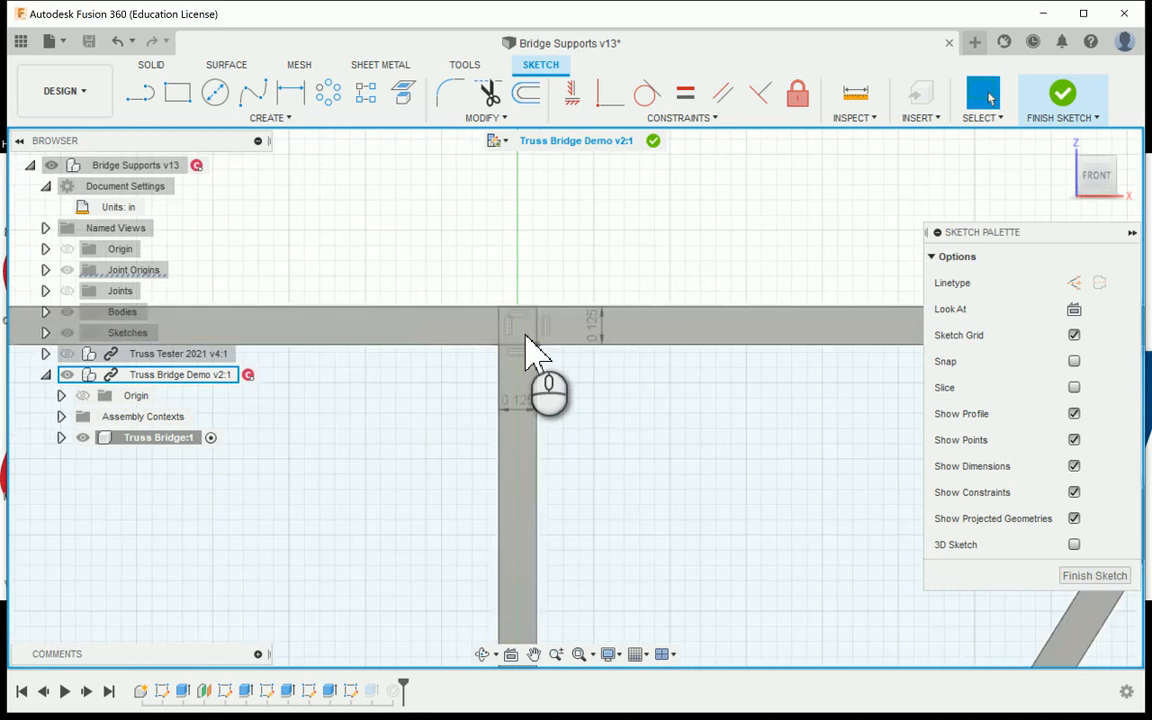
pyautogui.scroll(2, 528, 345)
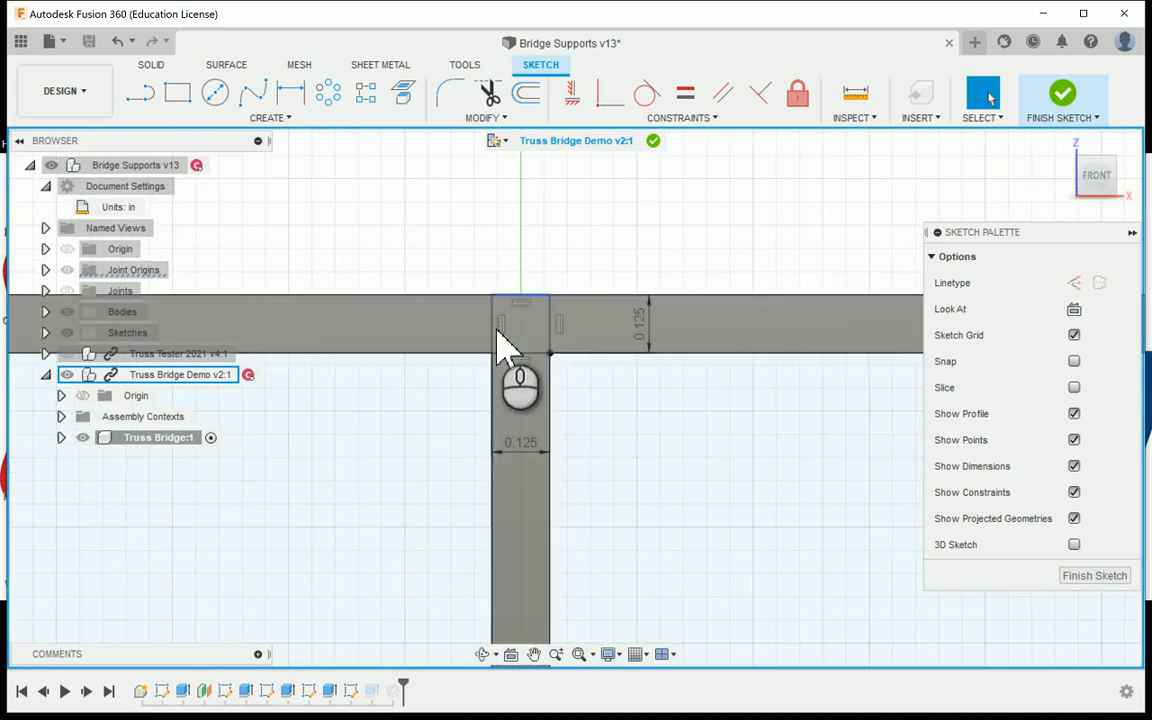
pyautogui.scroll(-2, 549, 350)
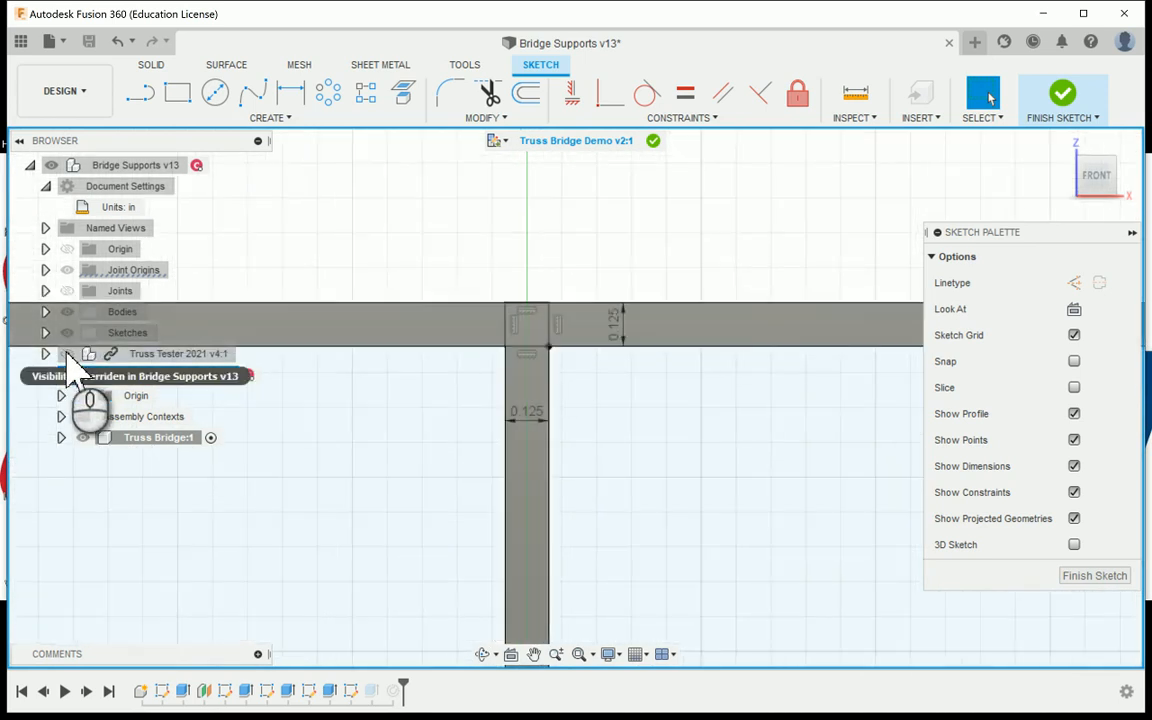
pyautogui.click(67, 356)
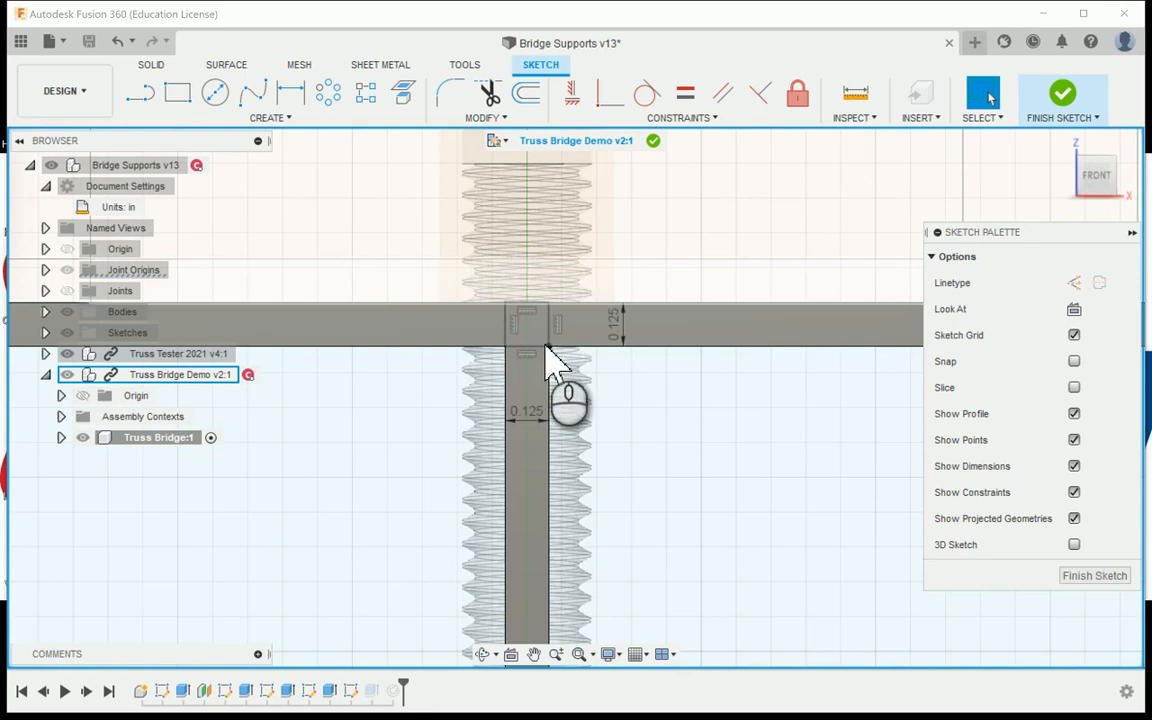
# Delete the square cross brace profile at the middle of the top chord, including its dimensions.
pyautogui.moveTo(527, 334); pyautogui.dragTo(530, 350, button='middle')
pyautogui.scroll(2, 533, 345)
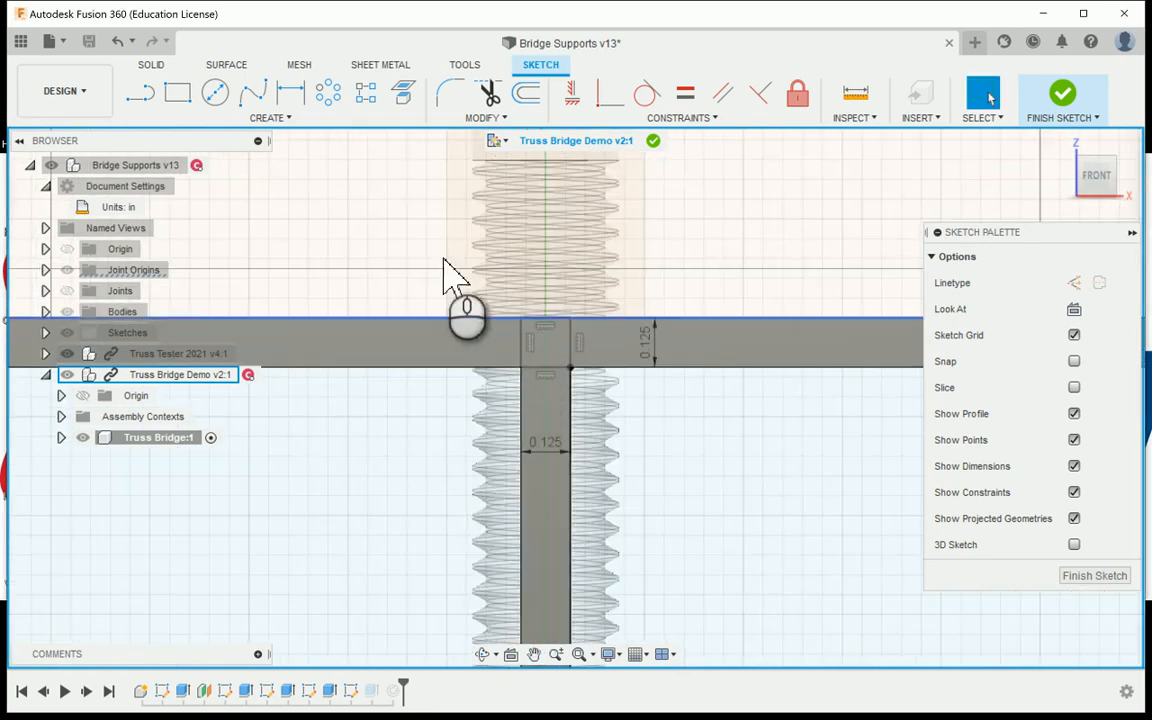
pyautogui.moveTo(427, 249); pyautogui.dragTo(702, 481)
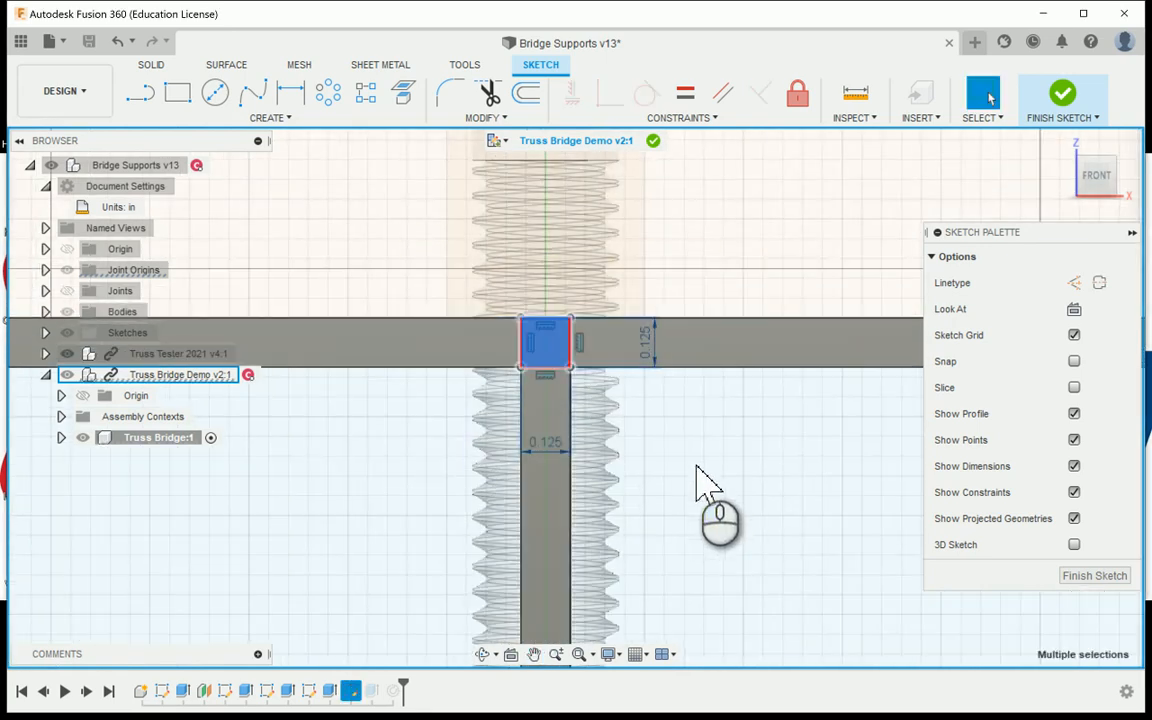
pyautogui.press('Delete')
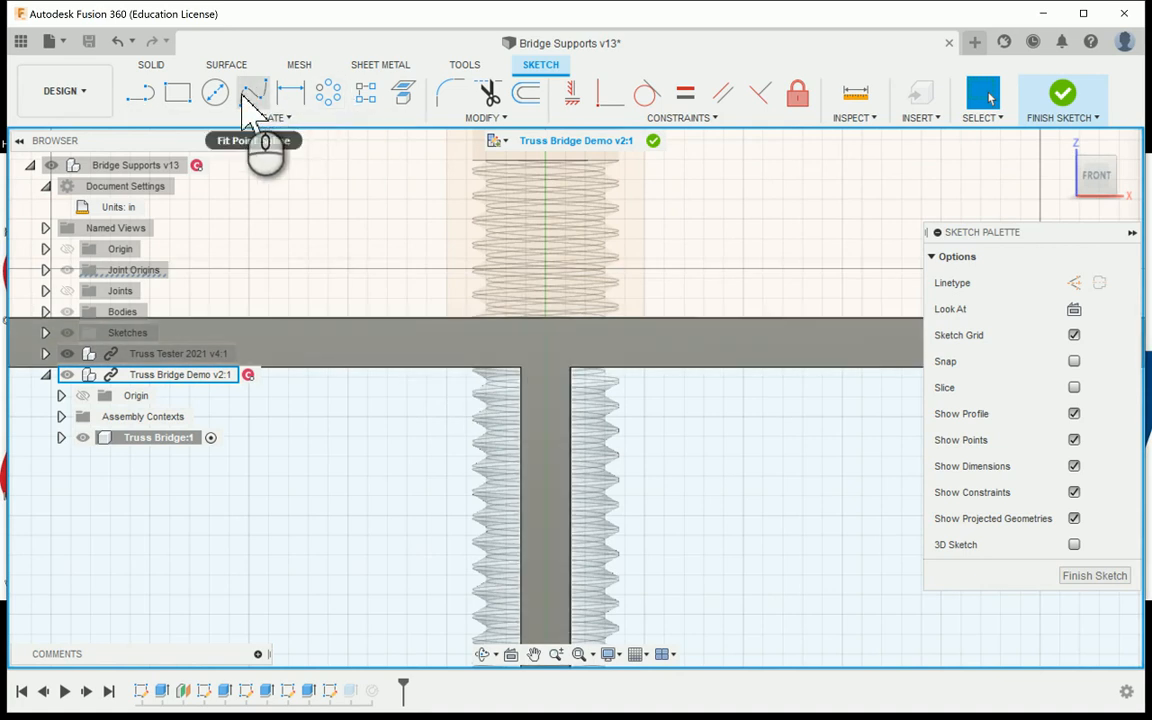
# Sketch two rectangles across the top chord's height, one on each side of the threaded rod, the left one about 0.134 in wide.
pyautogui.click(177, 92)
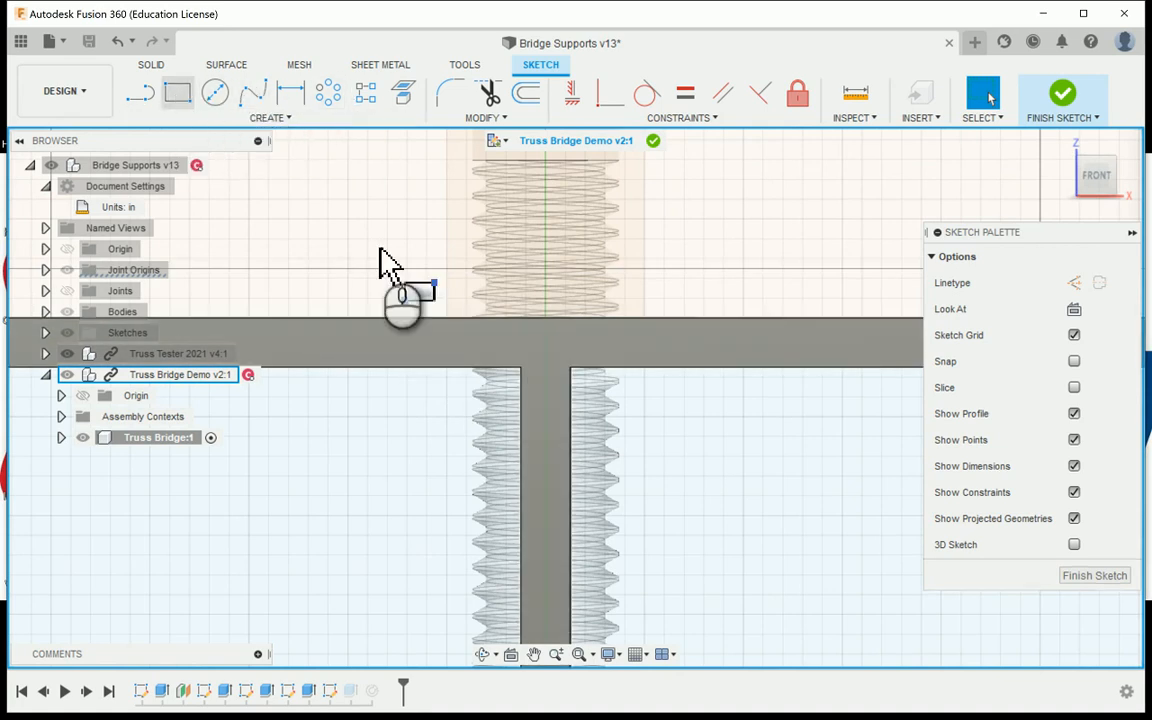
pyautogui.moveTo(444, 343); pyautogui.dragTo(450, 328, button='middle')
pyautogui.click(449, 319)
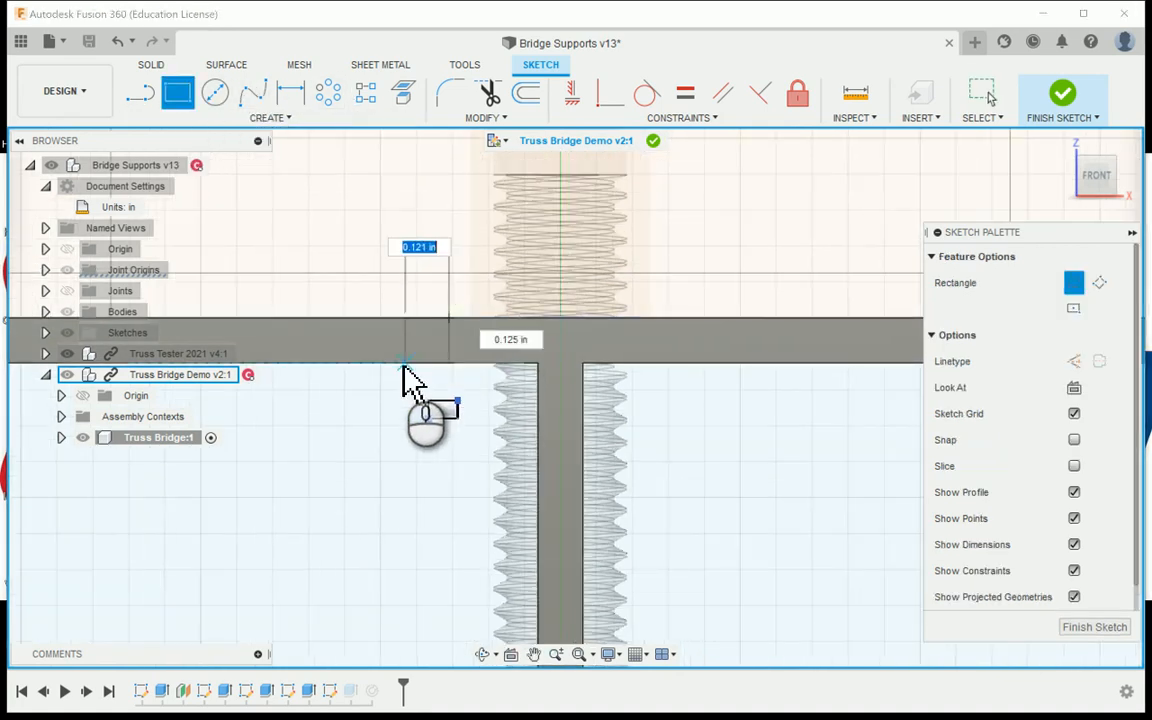
pyautogui.click(401, 364)
pyautogui.click(696, 319)
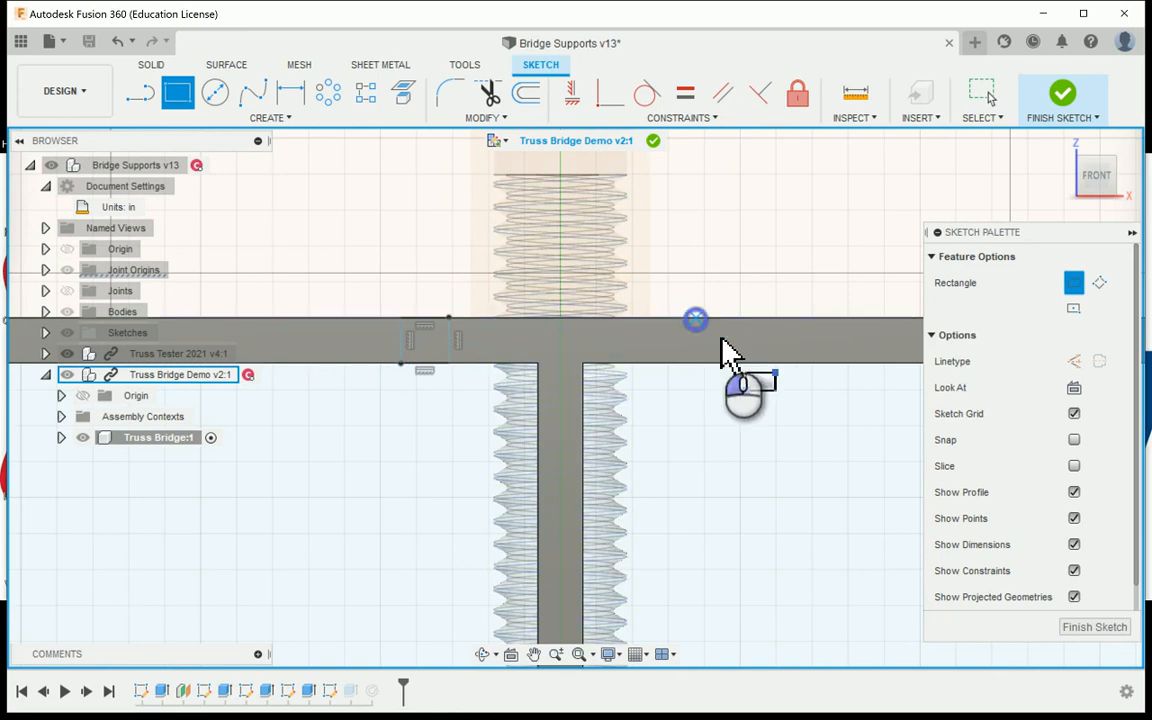
pyautogui.click(755, 365)
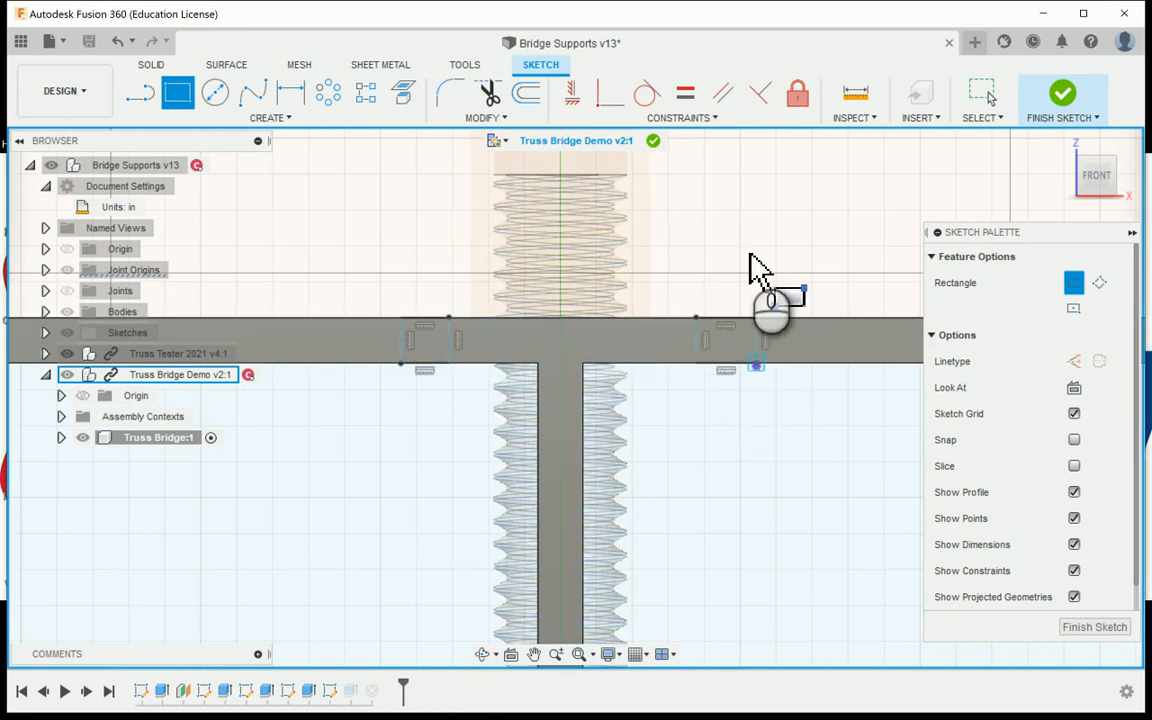
pyautogui.rightClick(748, 222)
pyautogui.click(812, 234)
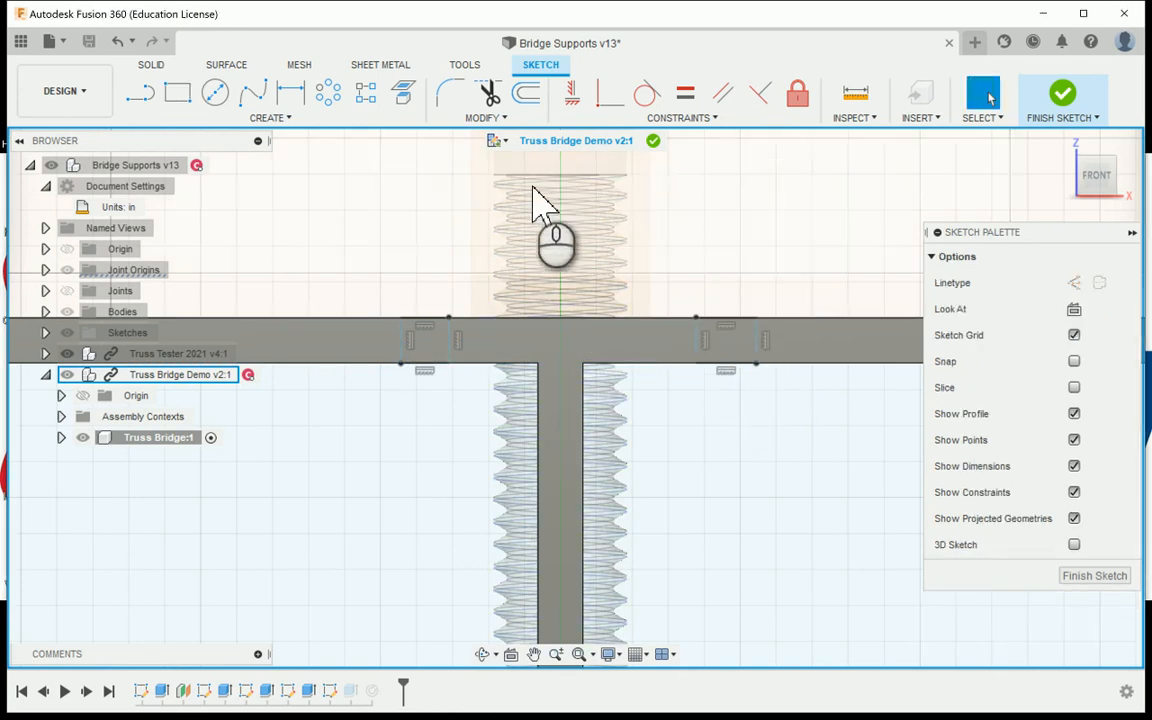
# Dimension the width of the rectangle left of the threaded rod as 0.125 in.
pyautogui.click(293, 90)
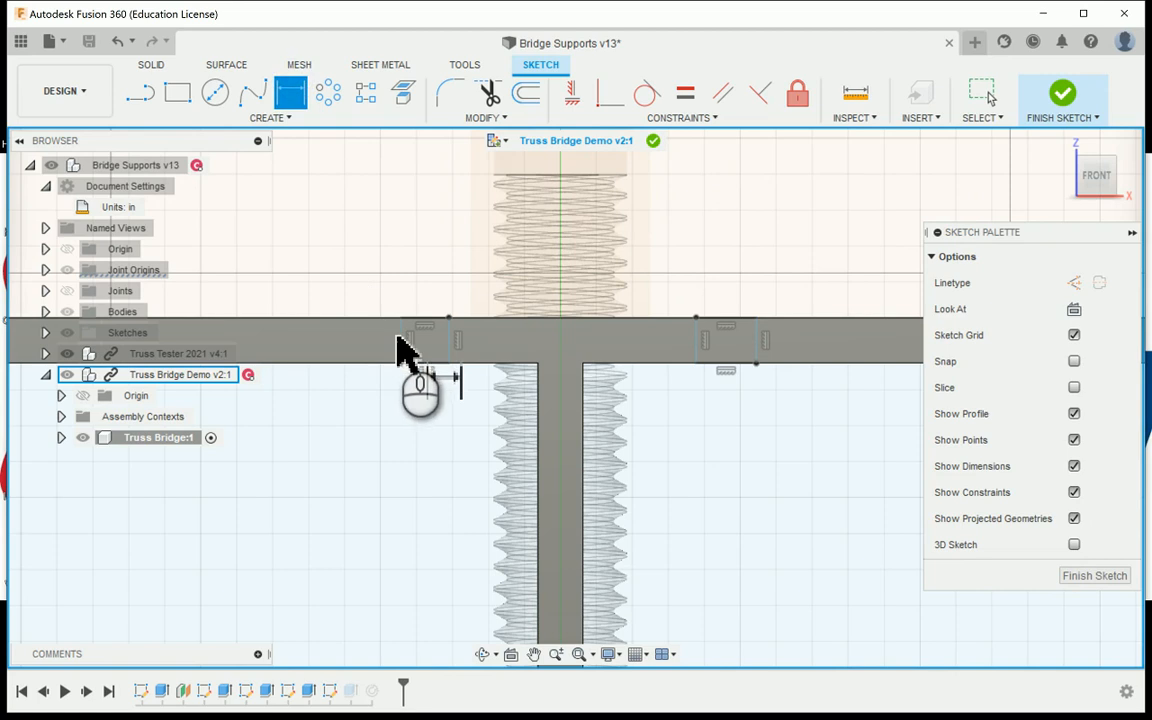
pyautogui.click(415, 343)
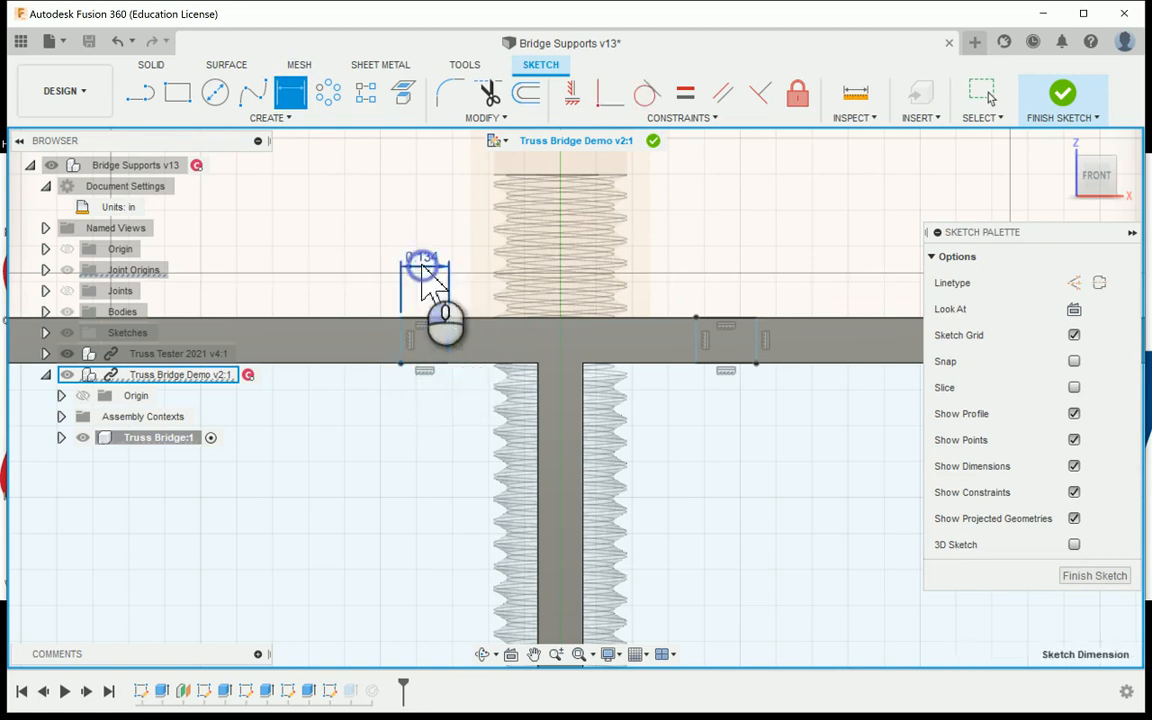
pyautogui.click(430, 275)
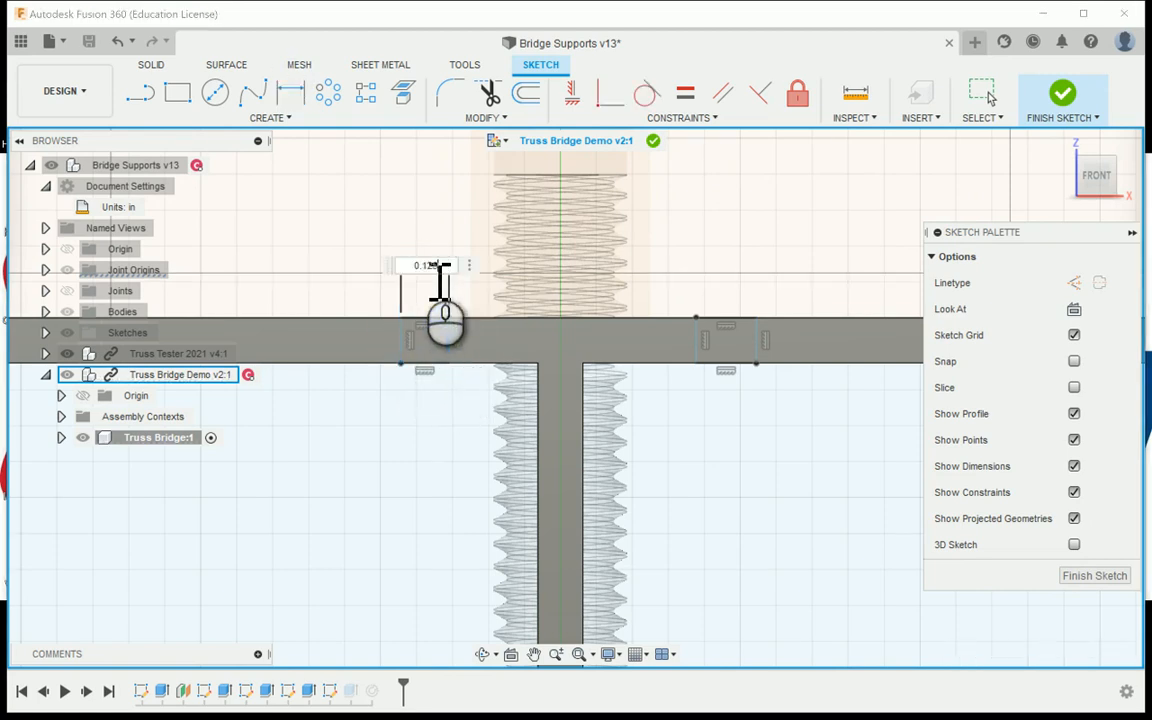
pyautogui.press('Return')
# Try to dimension the height of the rectangle left of the threaded rod.
pyautogui.scroll(-5, 440, 282)
pyautogui.scroll(3, 400, 393)
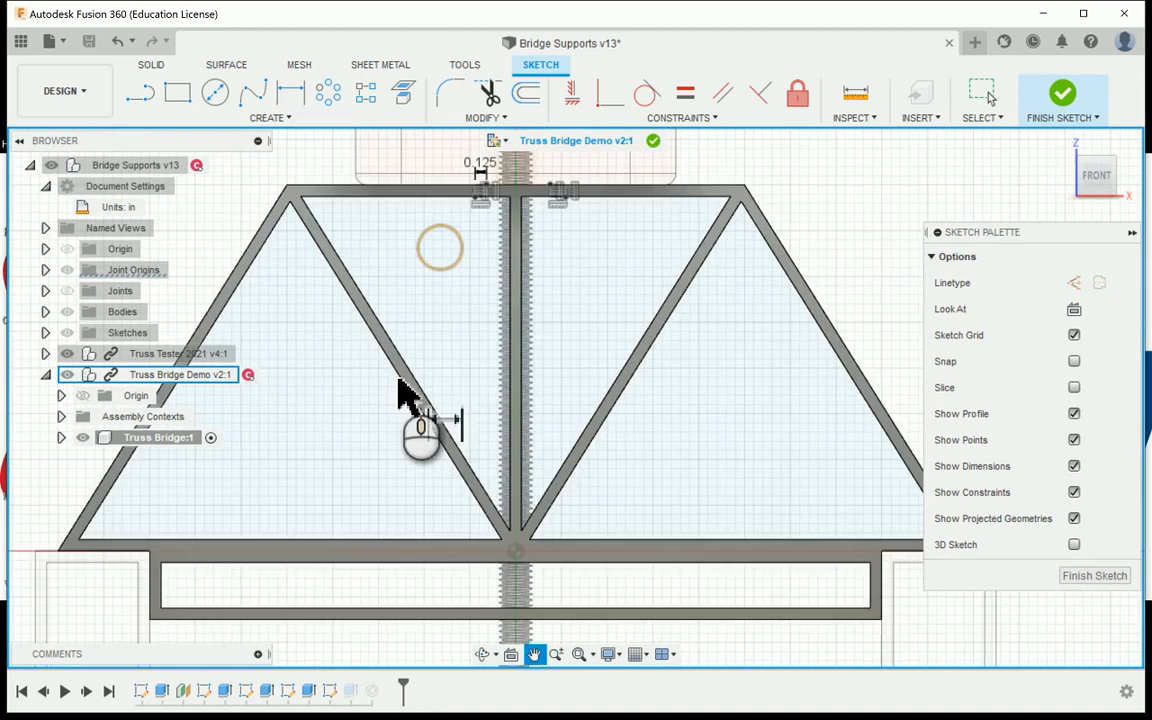
pyautogui.scroll(8, 476, 175)
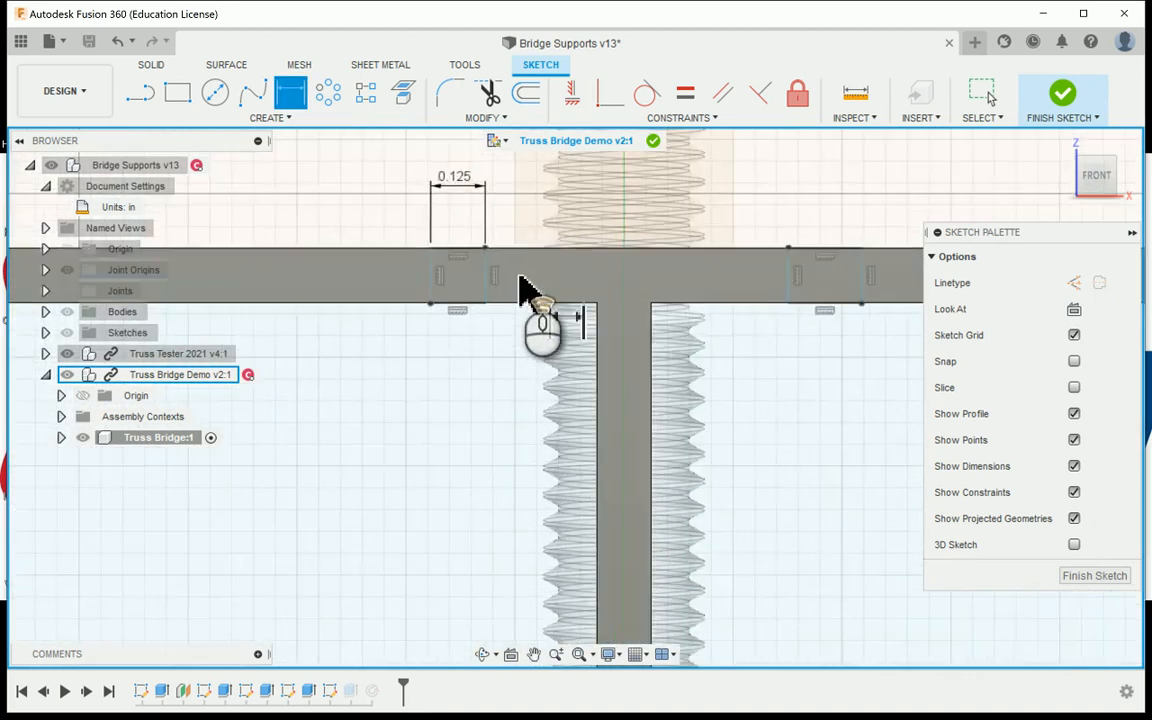
pyautogui.scroll(2, 518, 282)
pyautogui.click(491, 261)
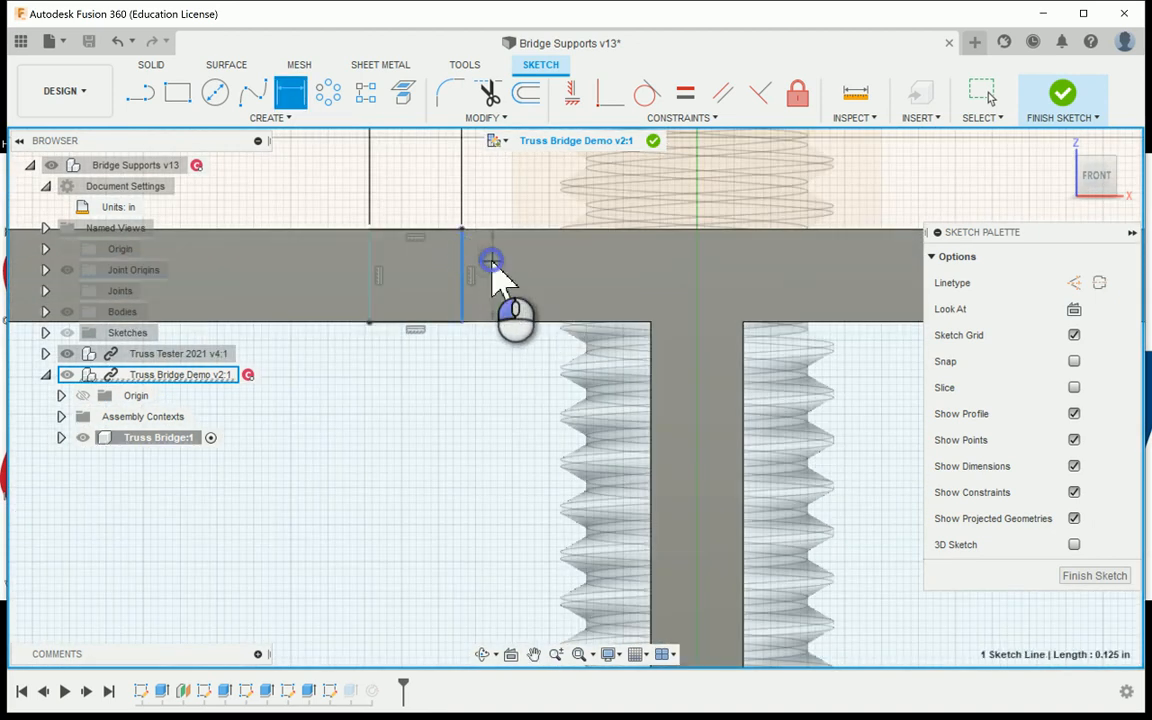
pyautogui.click(491, 261)
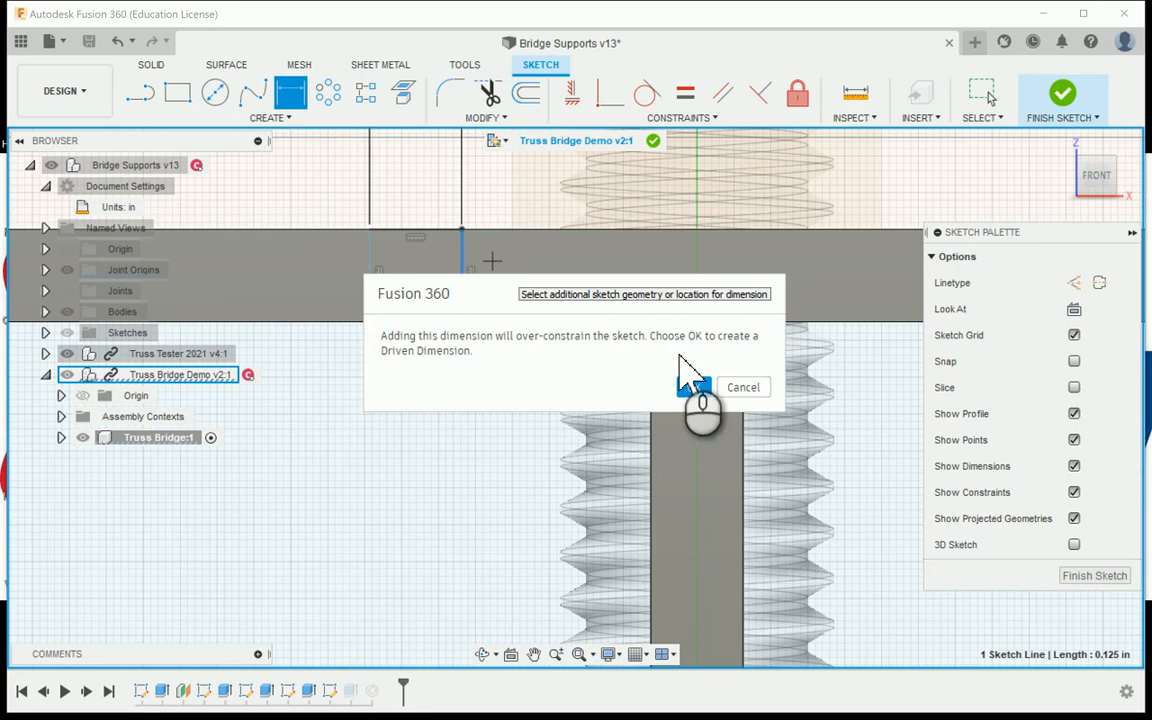
pyautogui.click(743, 388)
pyautogui.scroll(-2, 514, 303)
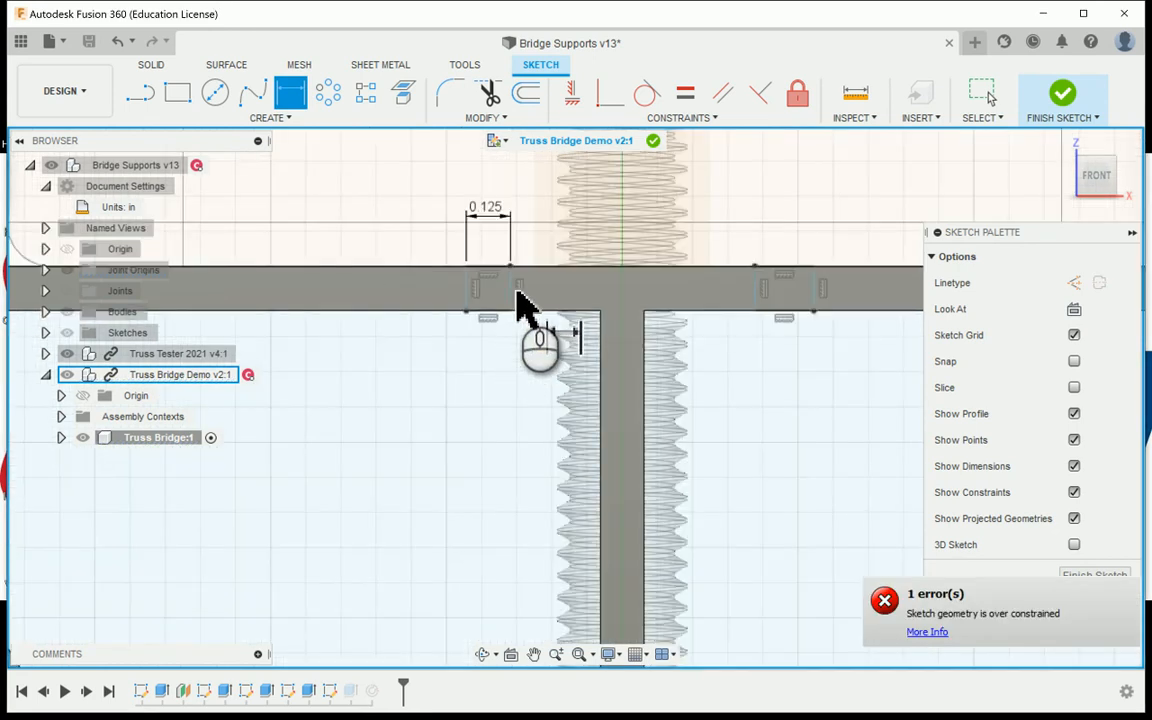
pyautogui.moveTo(628, 290)
pyautogui.mouseDown(button='middle')
pyautogui.moveTo(576, 303)
pyautogui.moveTo(738, 305)
pyautogui.moveTo(570, 295)
pyautogui.mouseUp(button='middle')
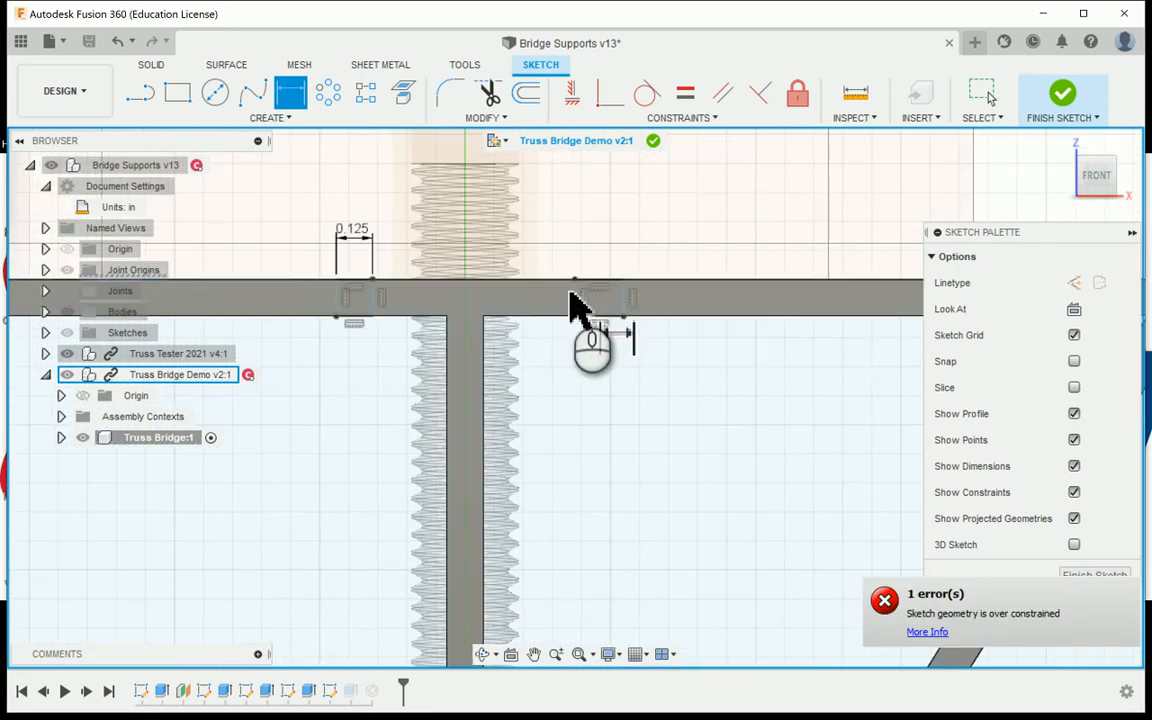
# Dimension the width of the rectangle right of the threaded rod as 0.125 in.
pyautogui.click(574, 295)
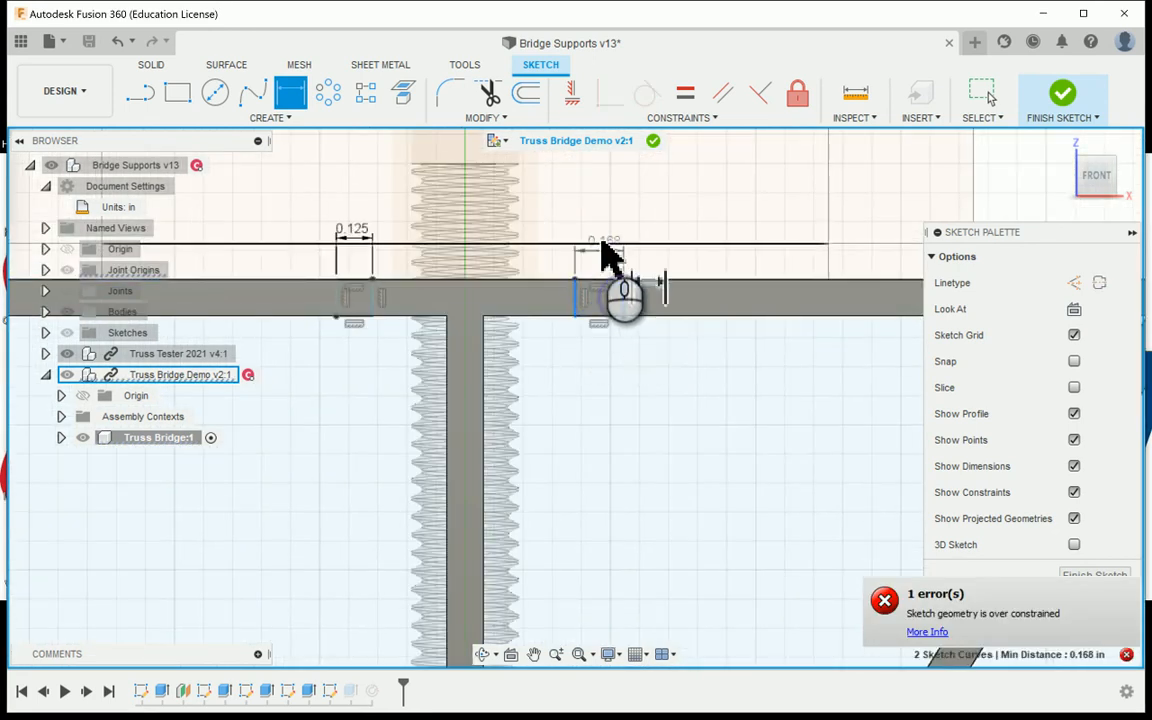
pyautogui.click(601, 242)
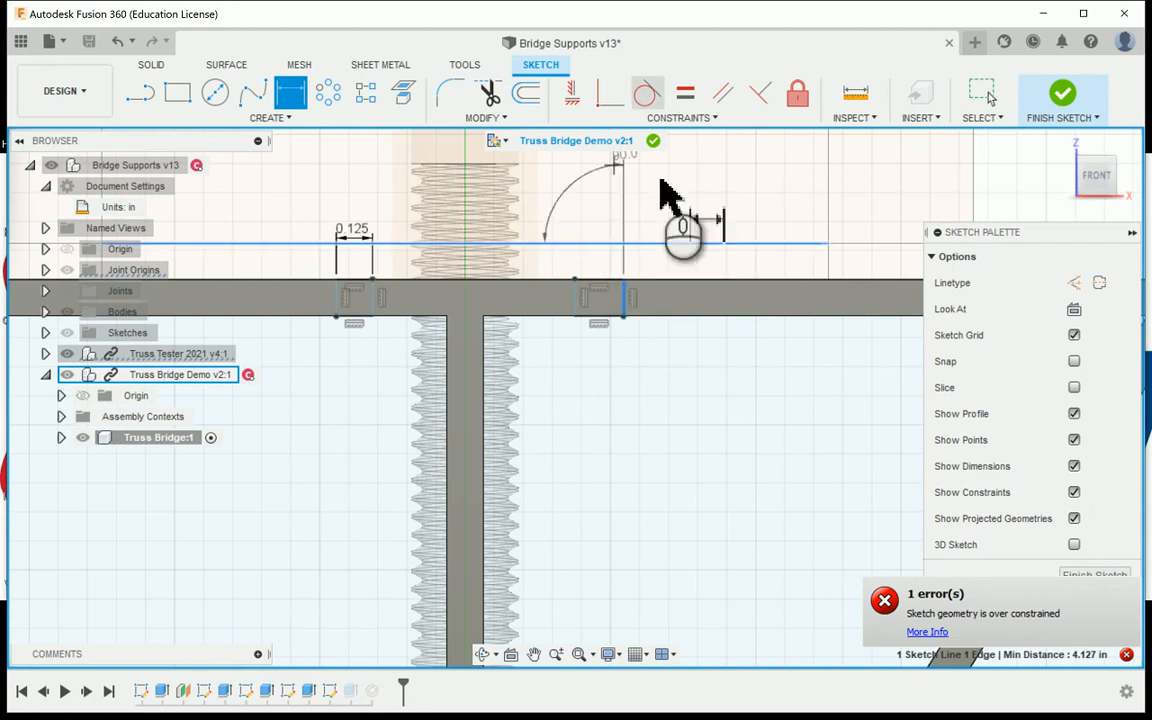
pyautogui.rightClick(596, 238)
pyautogui.click(560, 228)
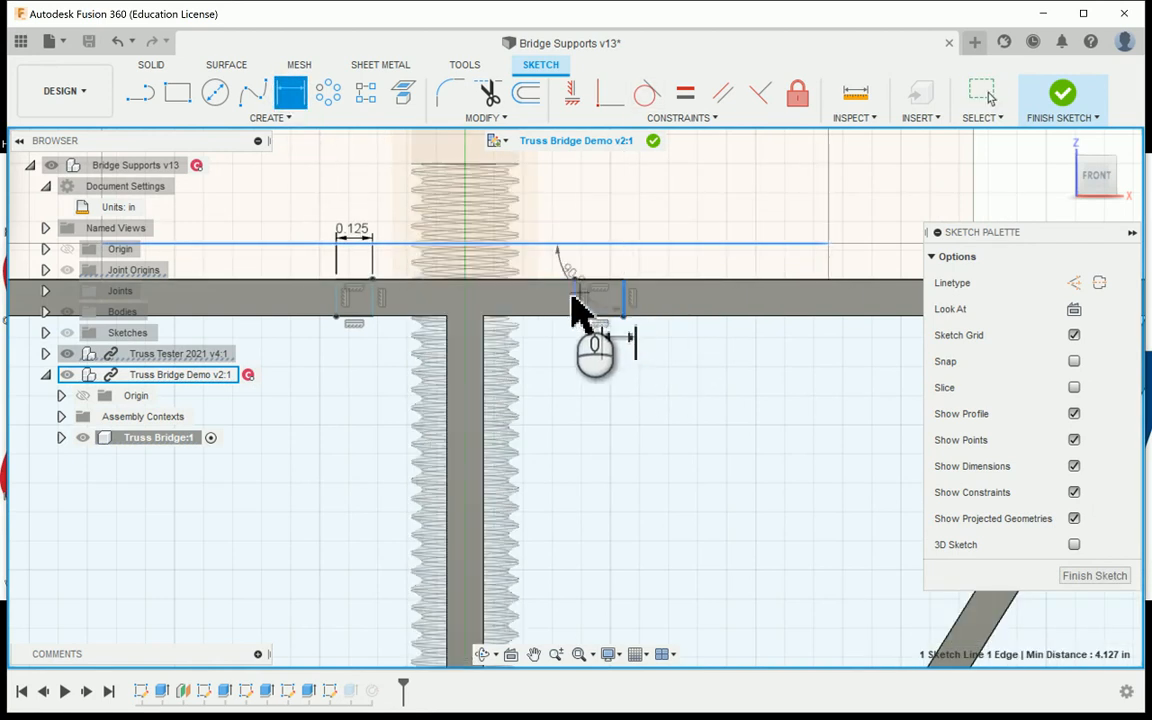
pyautogui.click(573, 292)
pyautogui.click(616, 270)
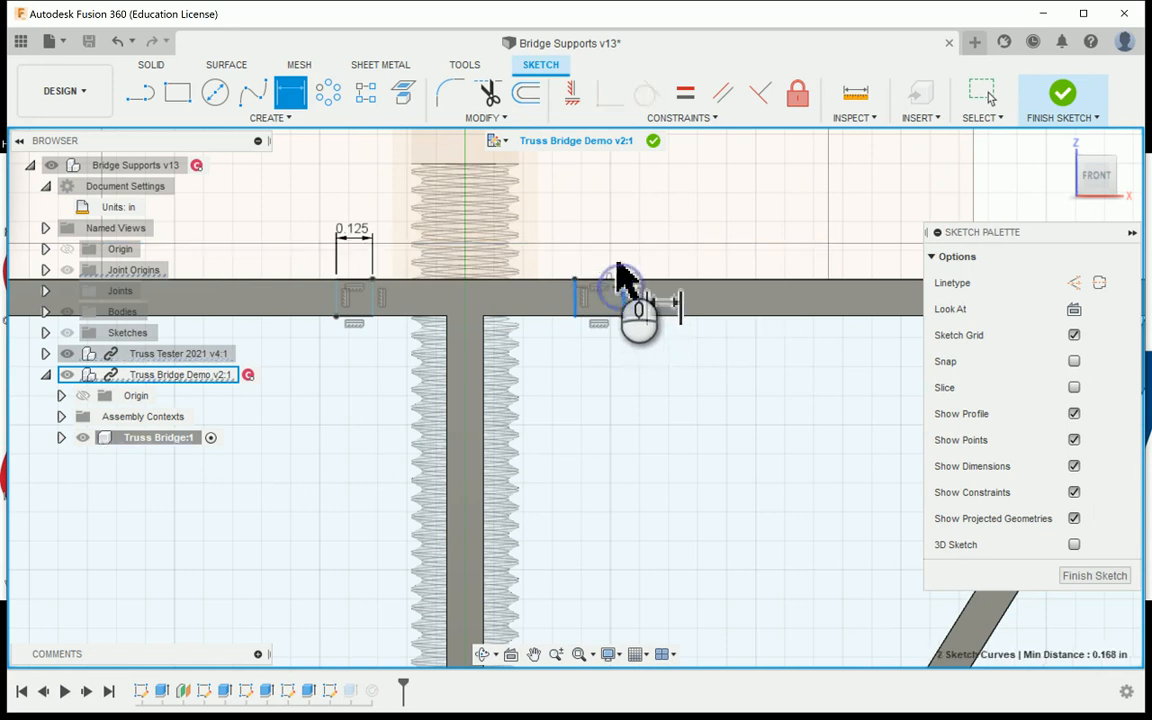
pyautogui.click(622, 268)
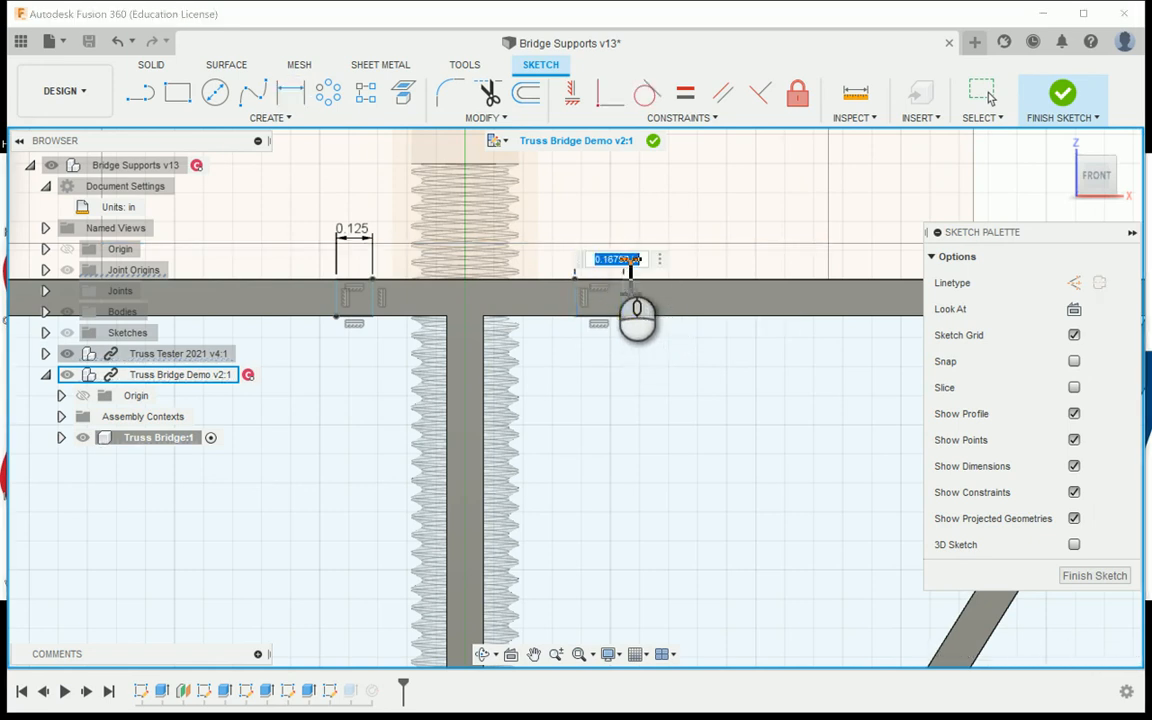
pyautogui.press('Return')
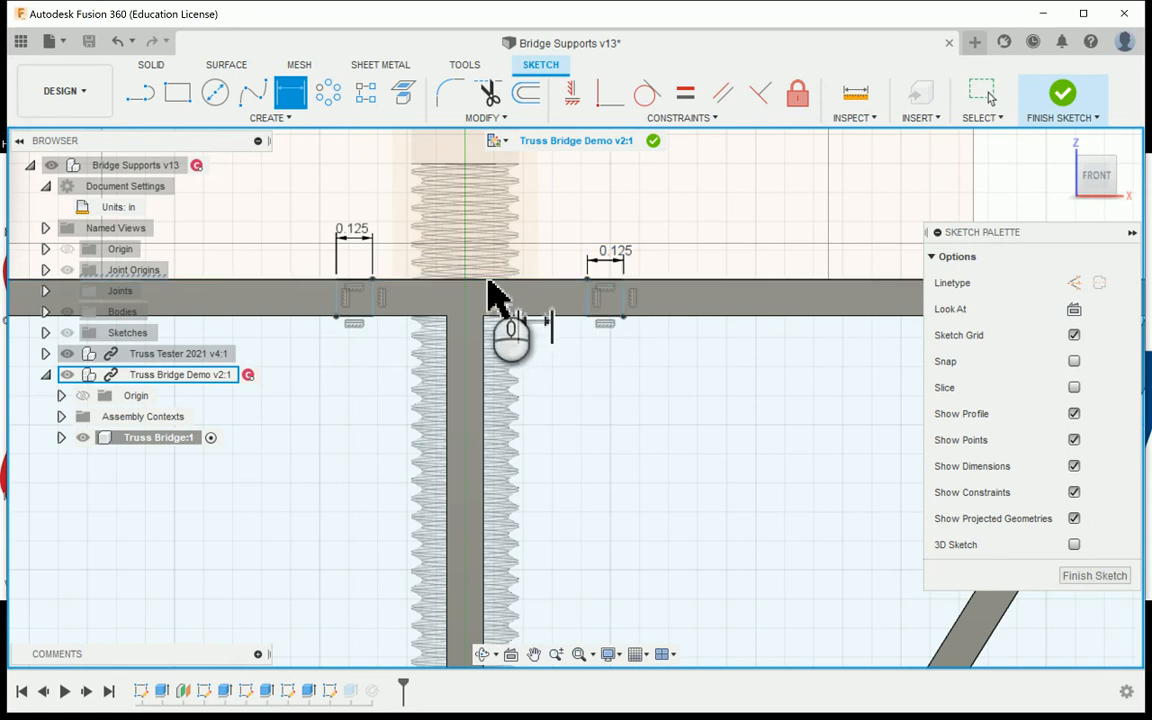
# Dimension the gap between the vertical post's right edge and the near edge of the right rectangle as 0.25 in.
pyautogui.moveTo(494, 296); pyautogui.dragTo(557, 324, button='middle')
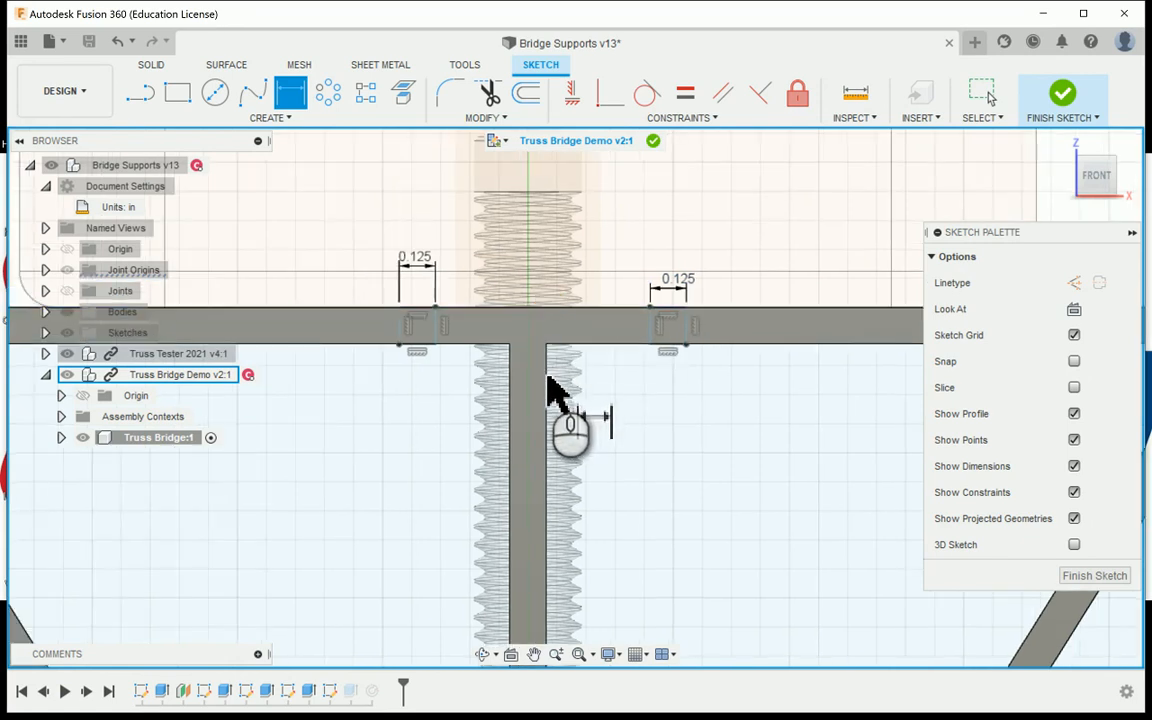
pyautogui.click(546, 380)
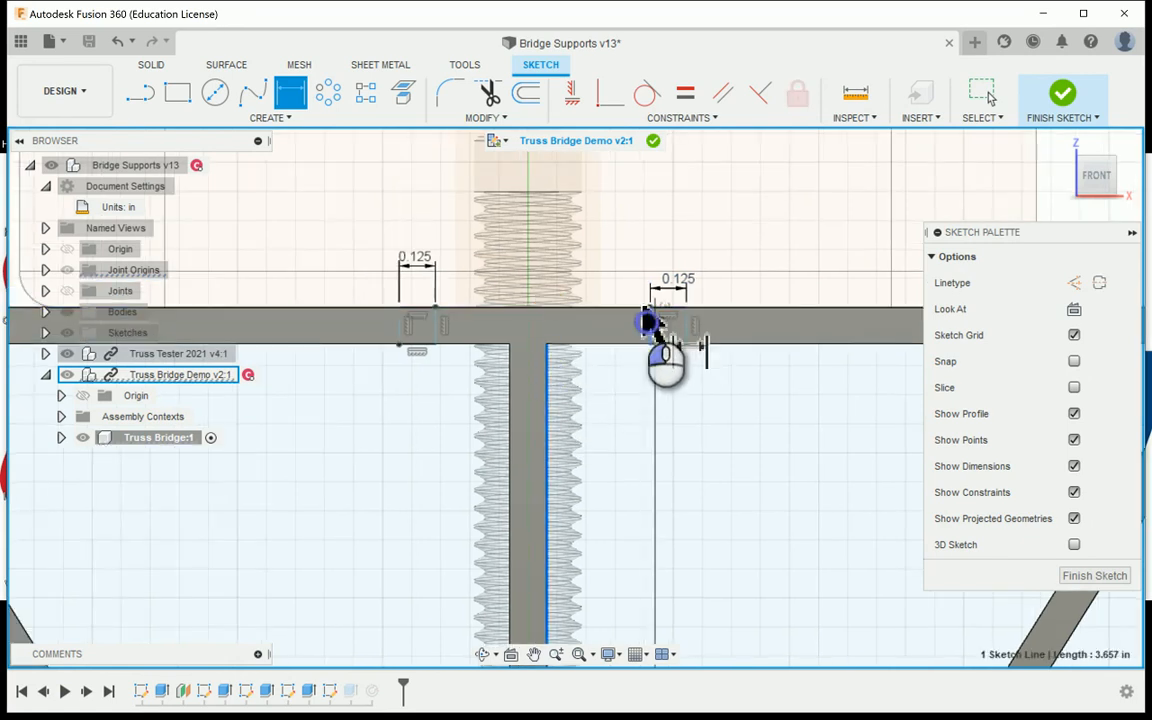
pyautogui.click(649, 322)
pyautogui.click(618, 280)
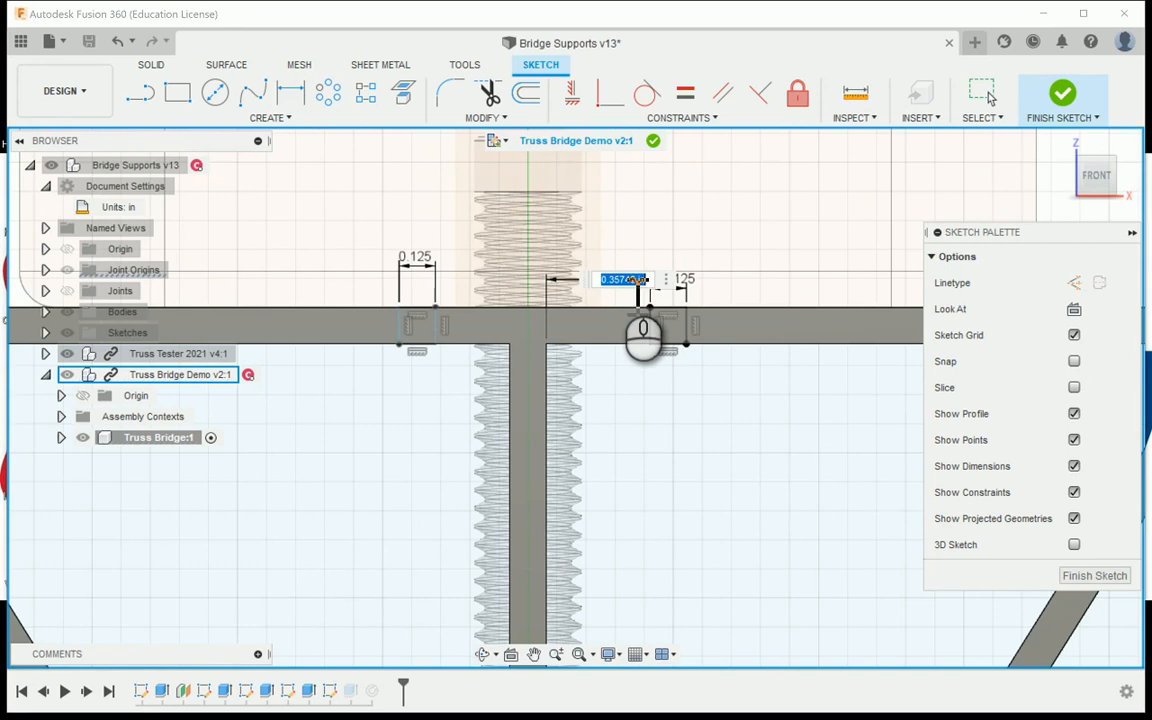
pyautogui.write('0.25')
pyautogui.press('Return')
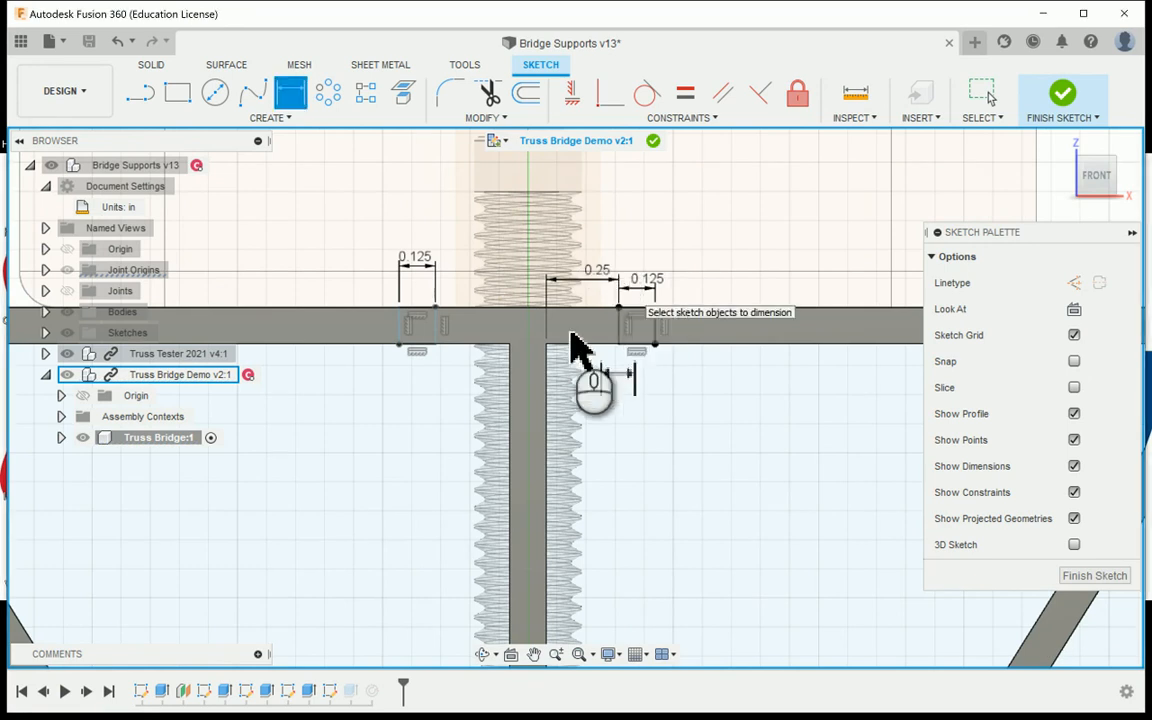
# Dimension the gap between the vertical post's left edge and the left rectangle as 0.25 in, and finish the sketch.
pyautogui.click(510, 375)
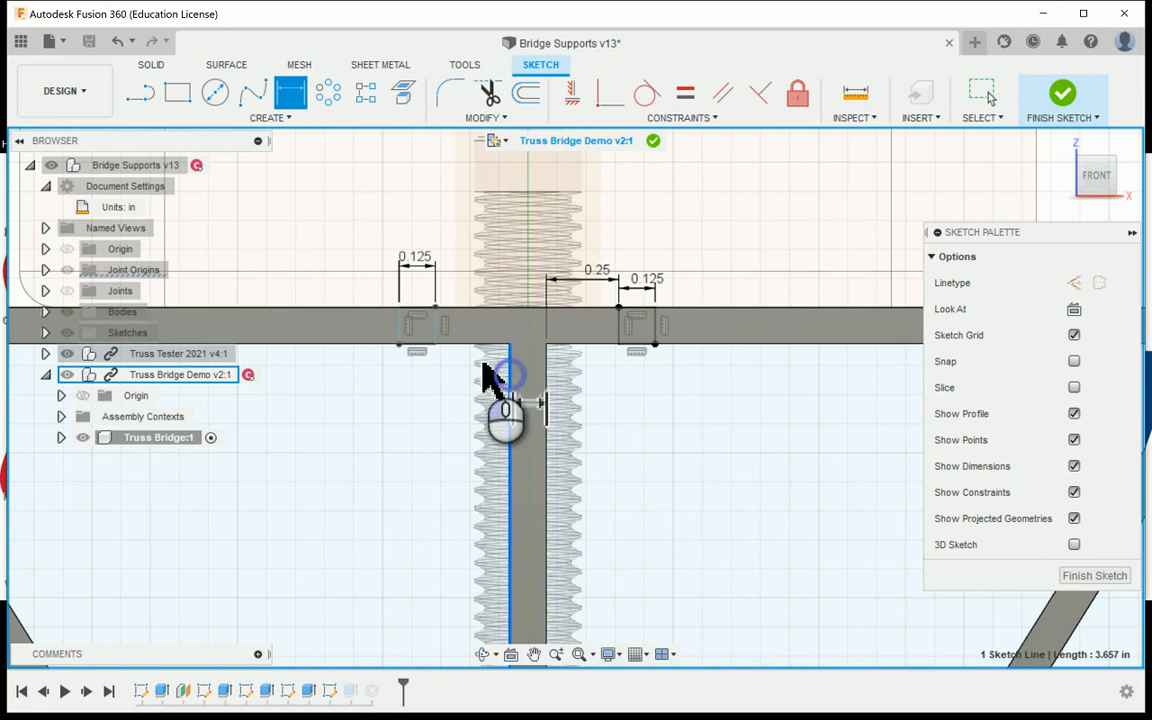
pyautogui.click(436, 327)
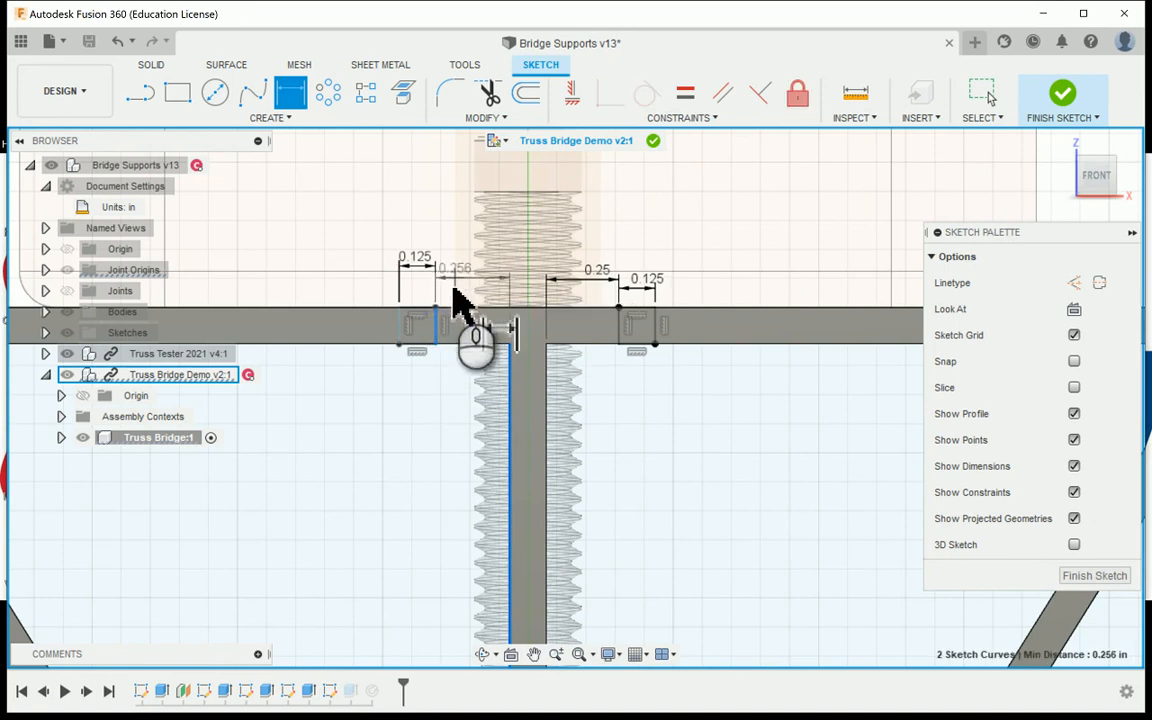
pyautogui.click(453, 289)
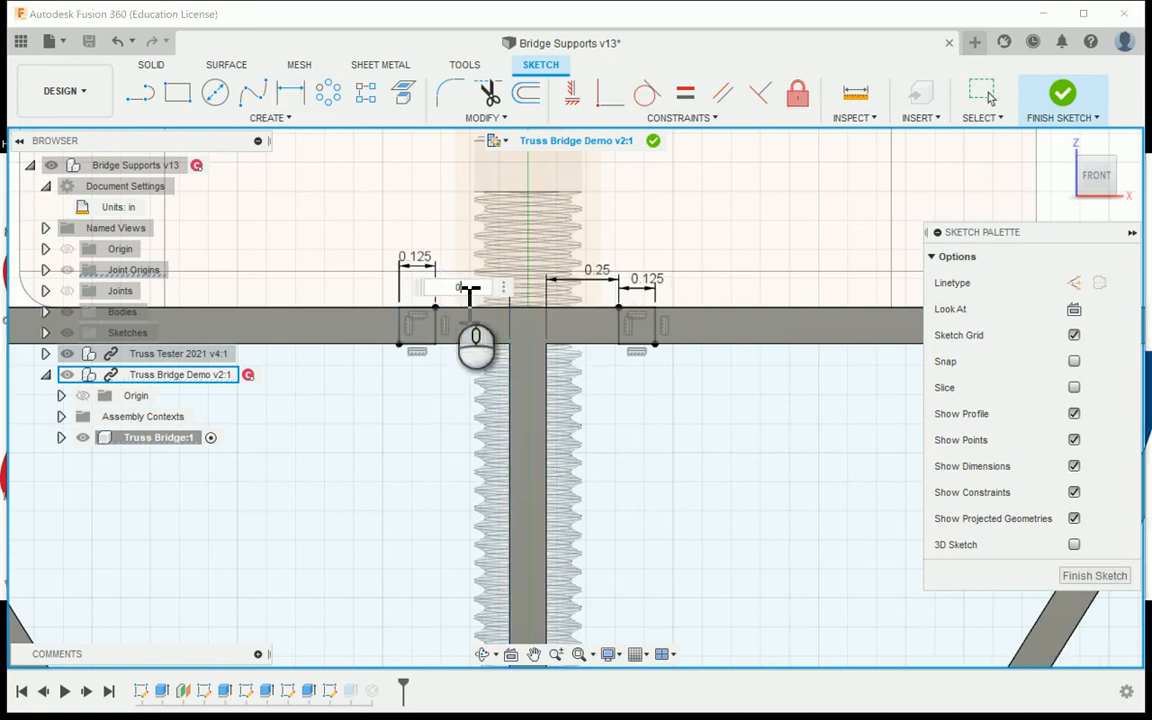
pyautogui.write('0.25')
pyautogui.press('Return')
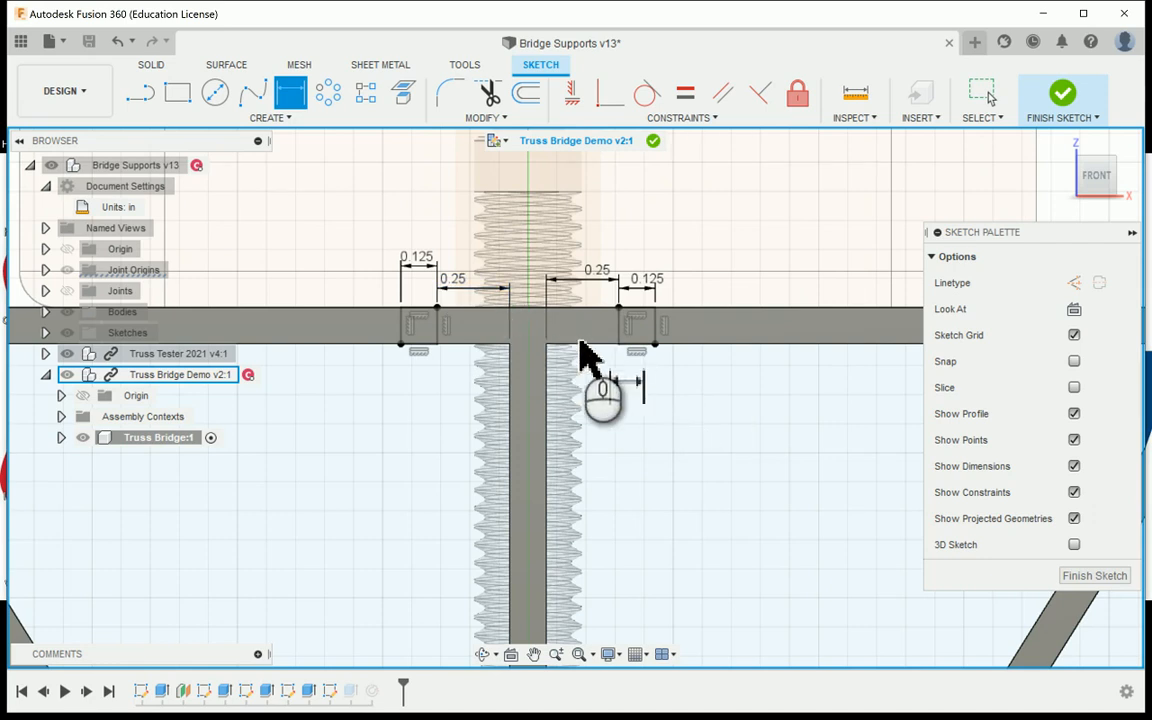
pyautogui.scroll(2, 440, 335)
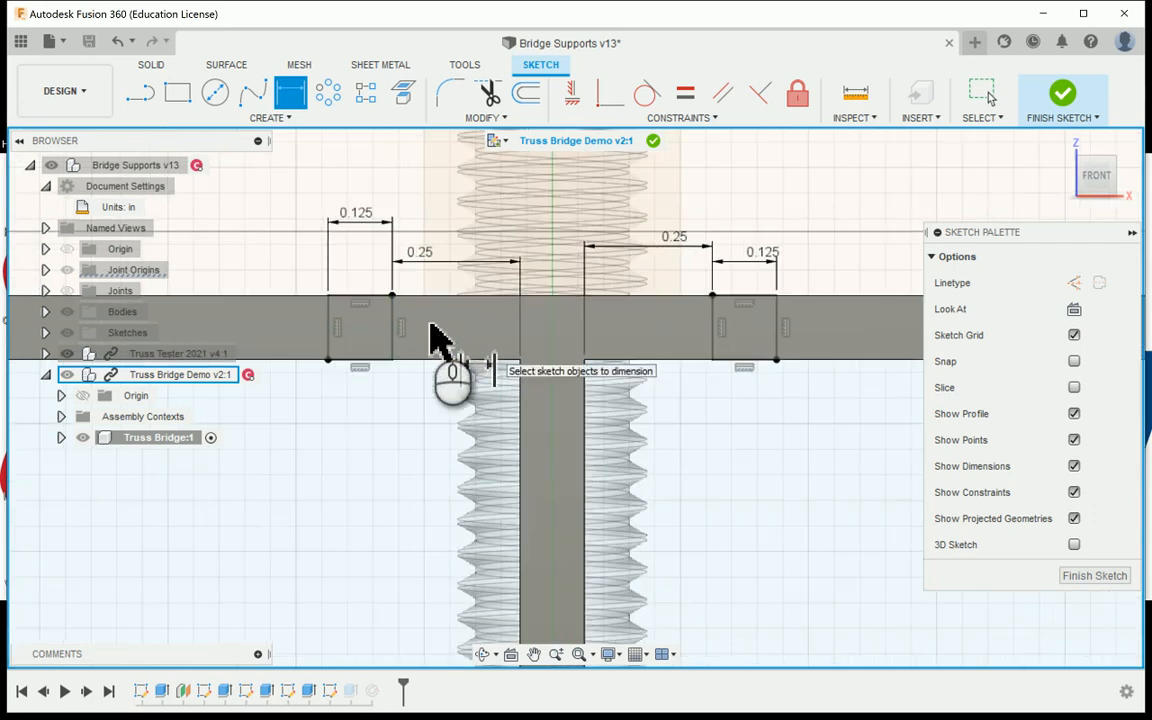
pyautogui.scroll(-2, 560, 380)
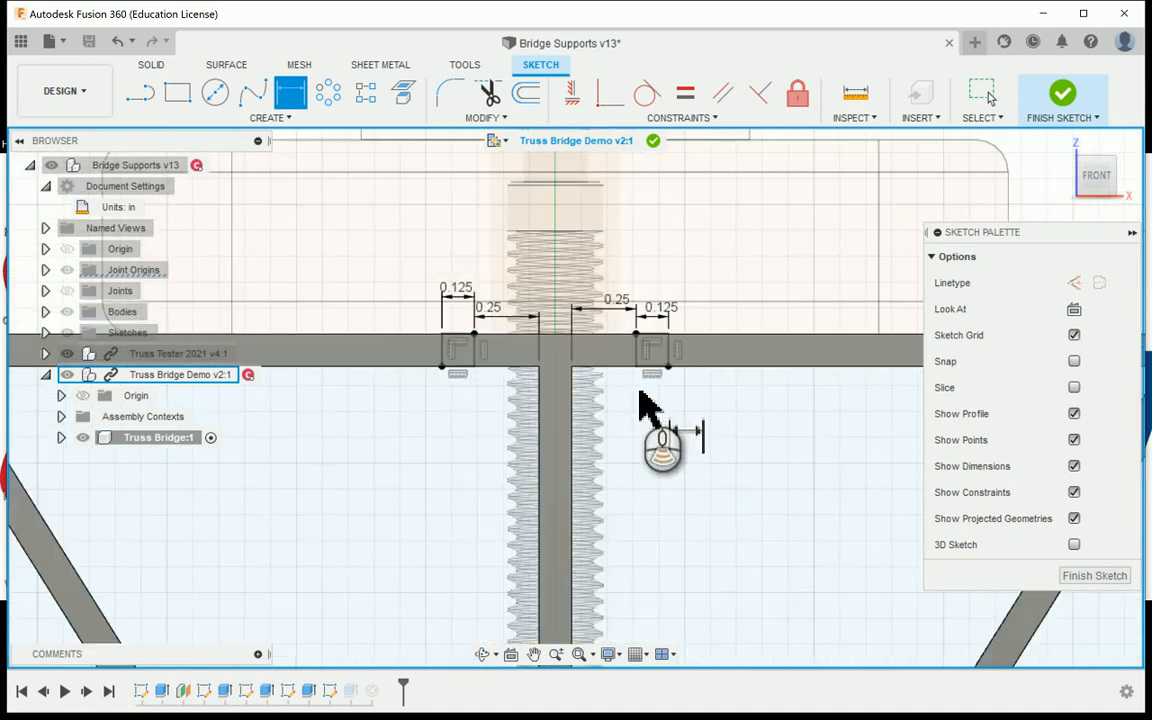
pyautogui.scroll(-2, 740, 290)
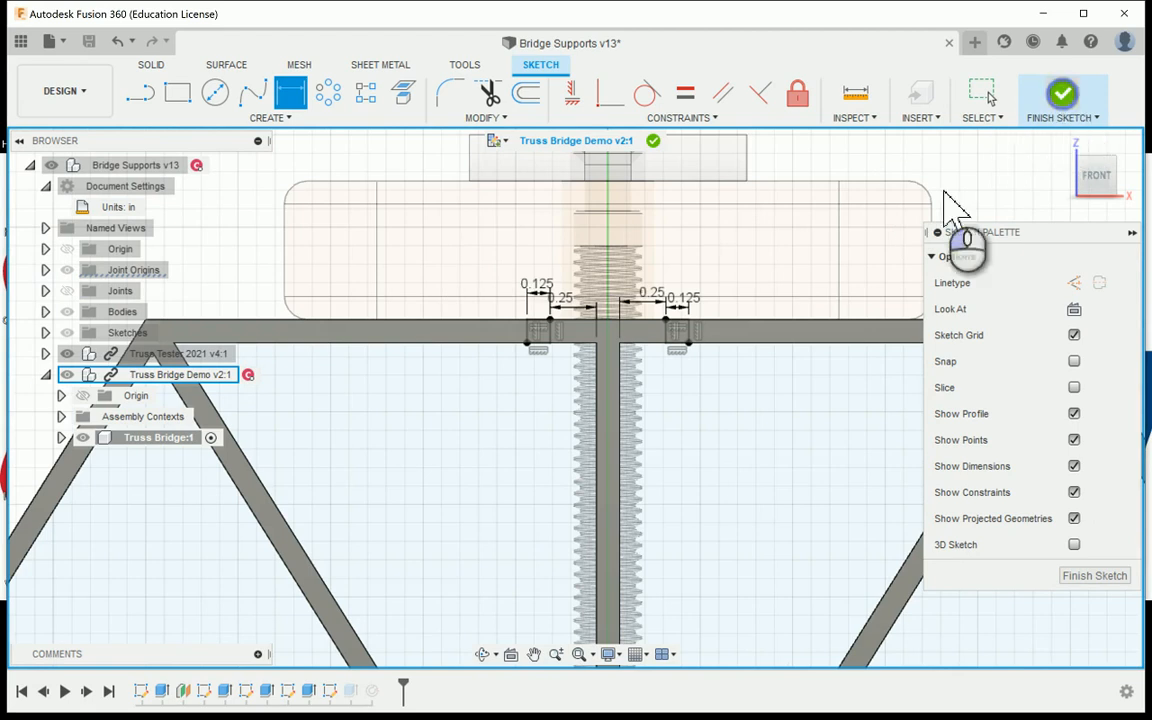
pyautogui.click(1060, 145)
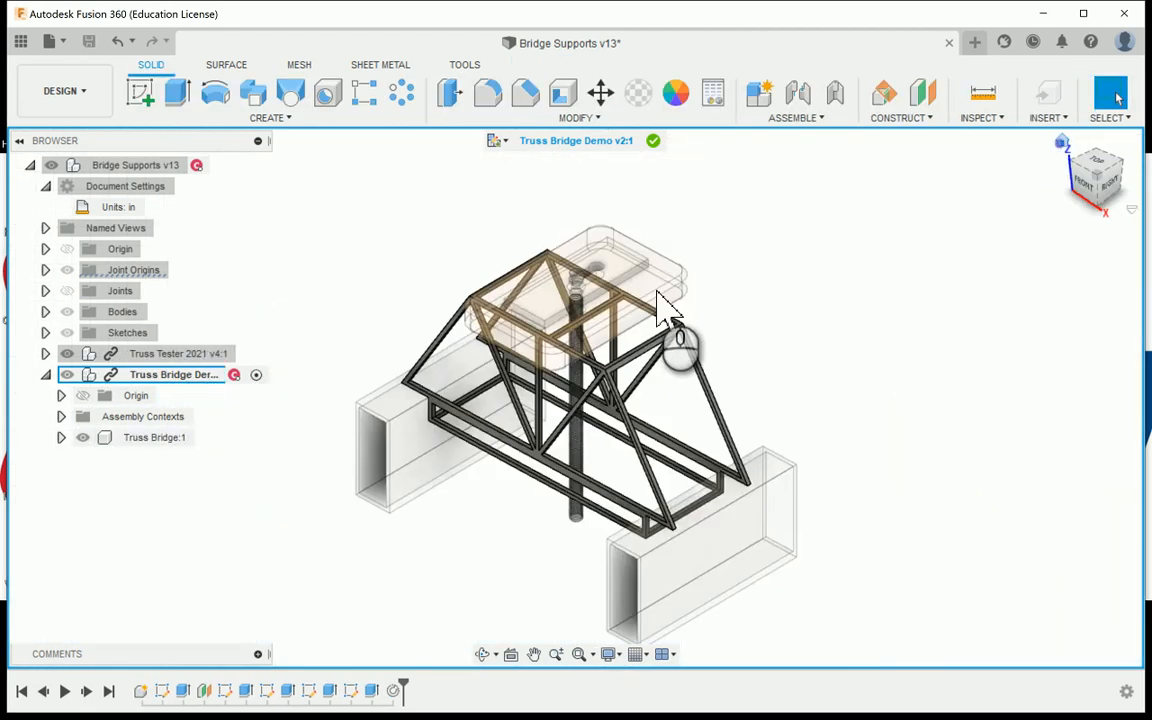
# Hide the Truss Tester and edit the last extrusion, Extrude5, to use both small rectangles as profiles, joined over 2.75 in.
pyautogui.scroll(5, 640, 330)
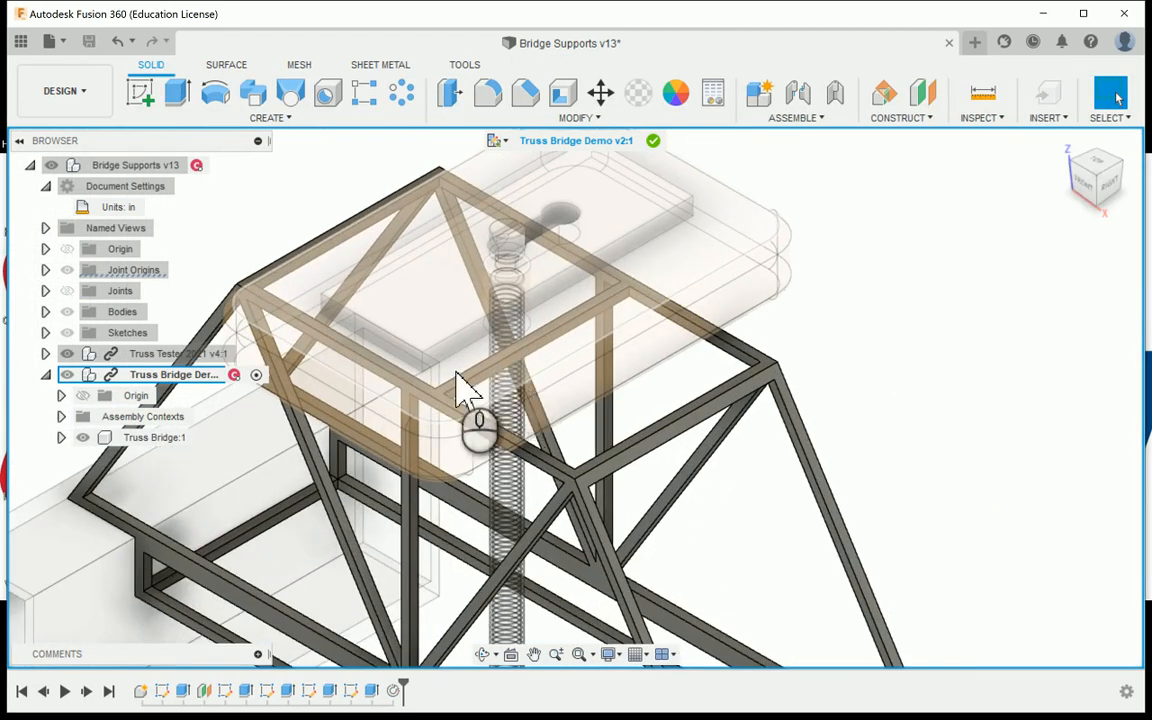
pyautogui.rightClick(372, 690)
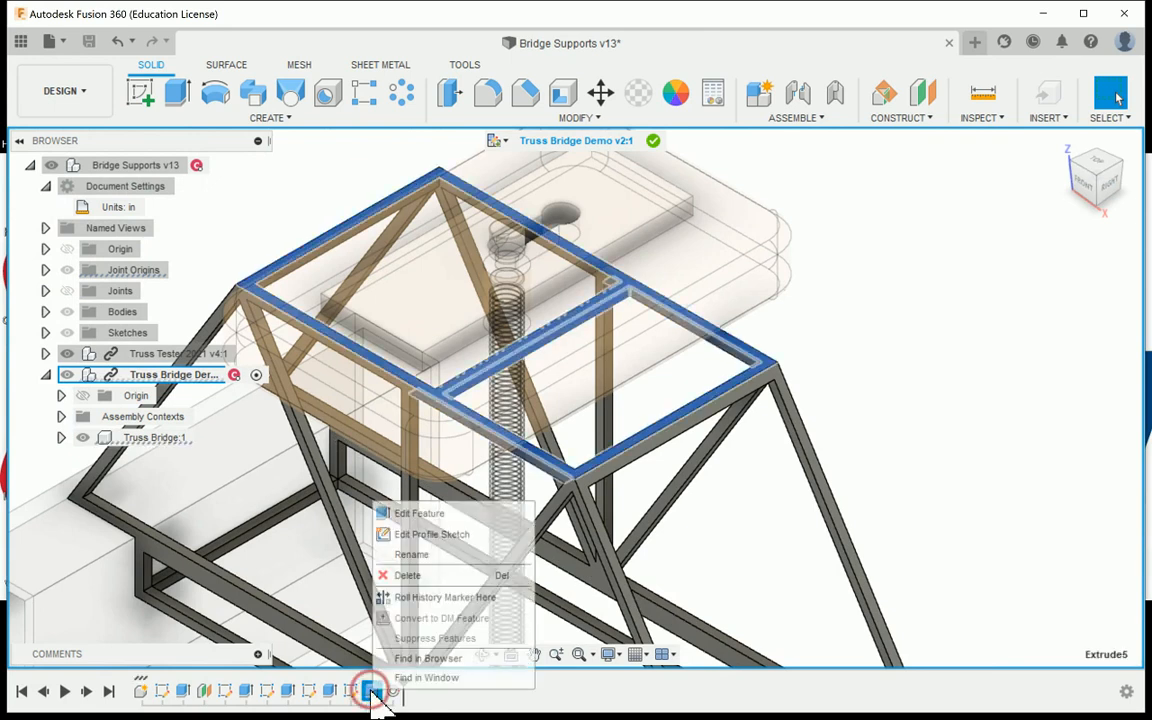
pyautogui.click(418, 512)
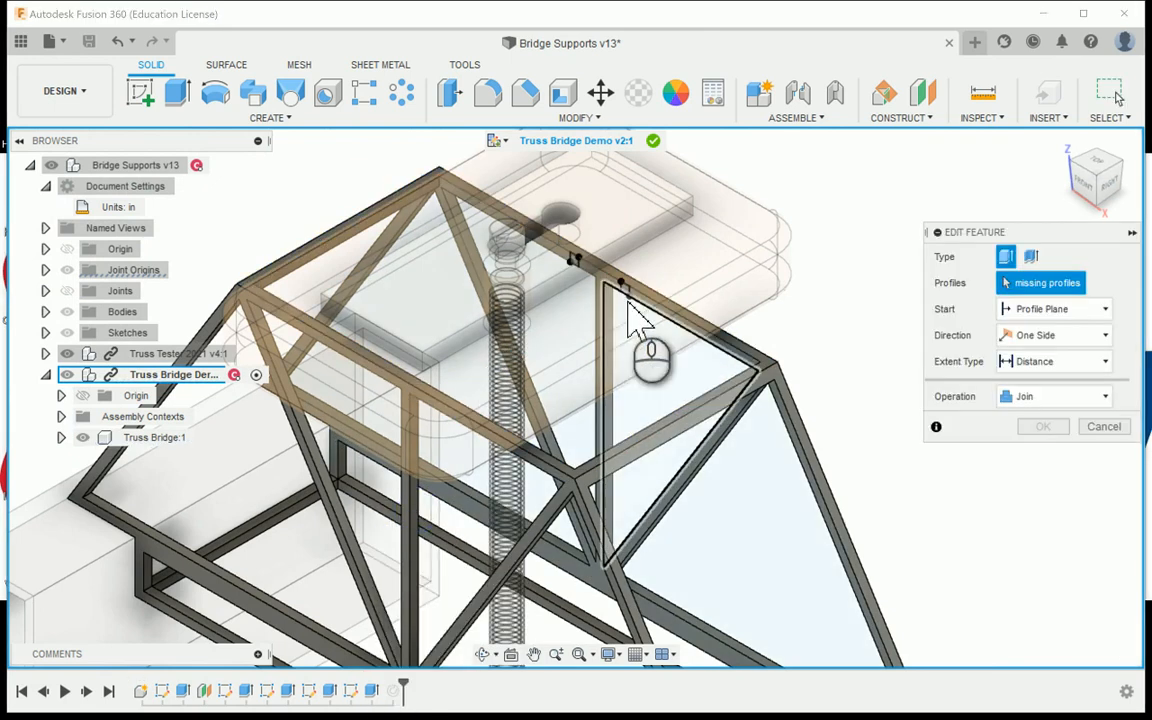
pyautogui.scroll(5, 600, 275)
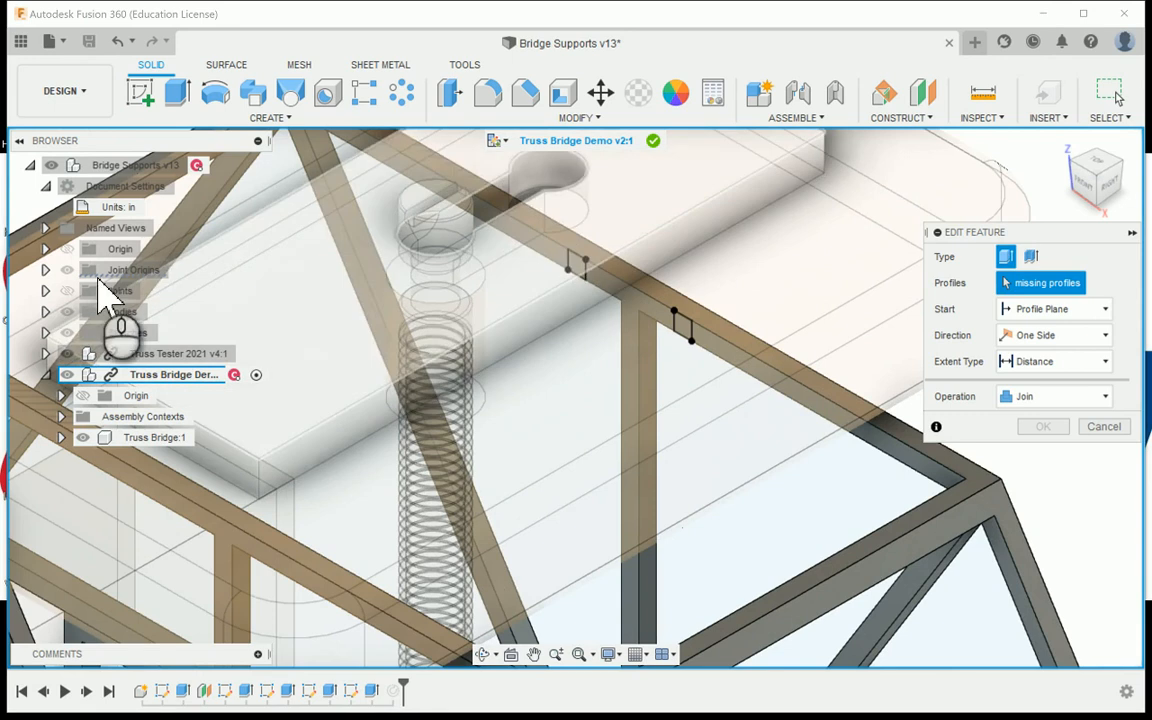
pyautogui.click(67, 353)
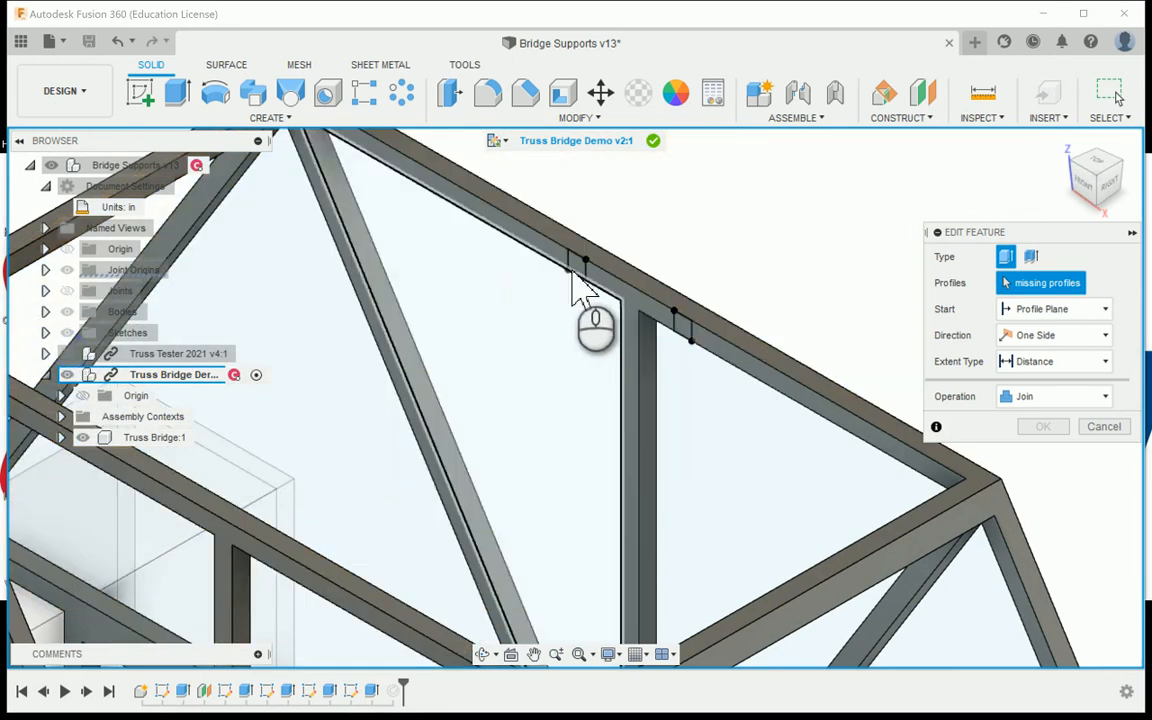
pyautogui.click(574, 264)
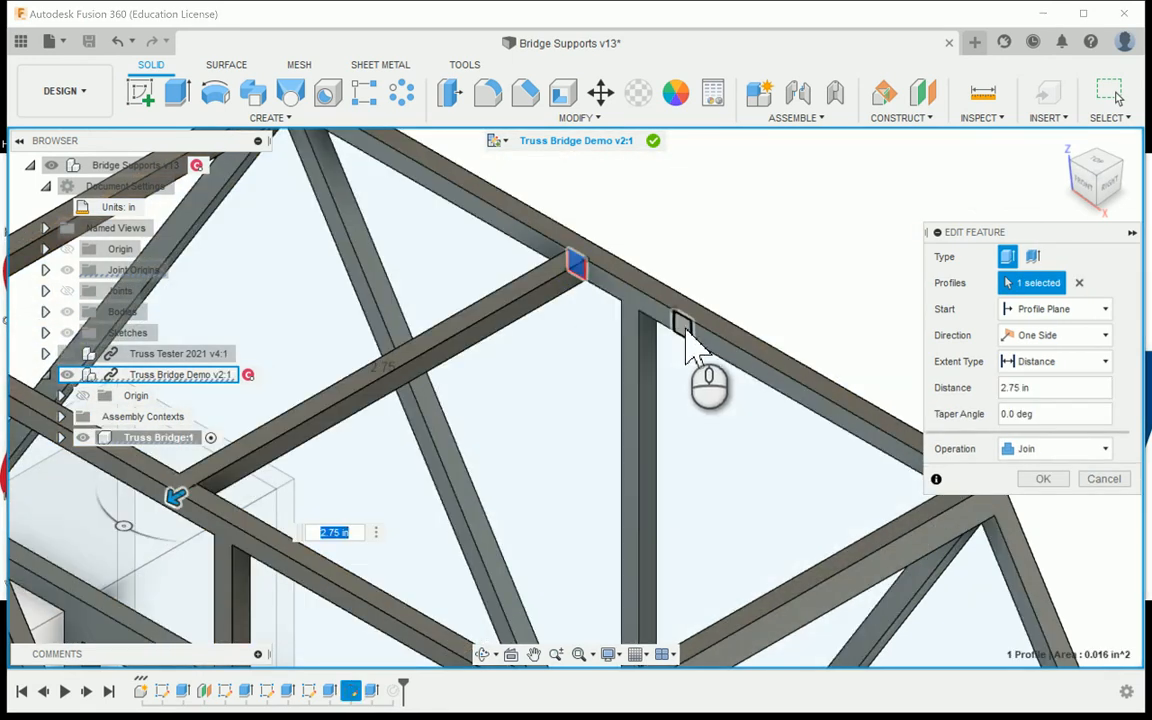
pyautogui.click(683, 327)
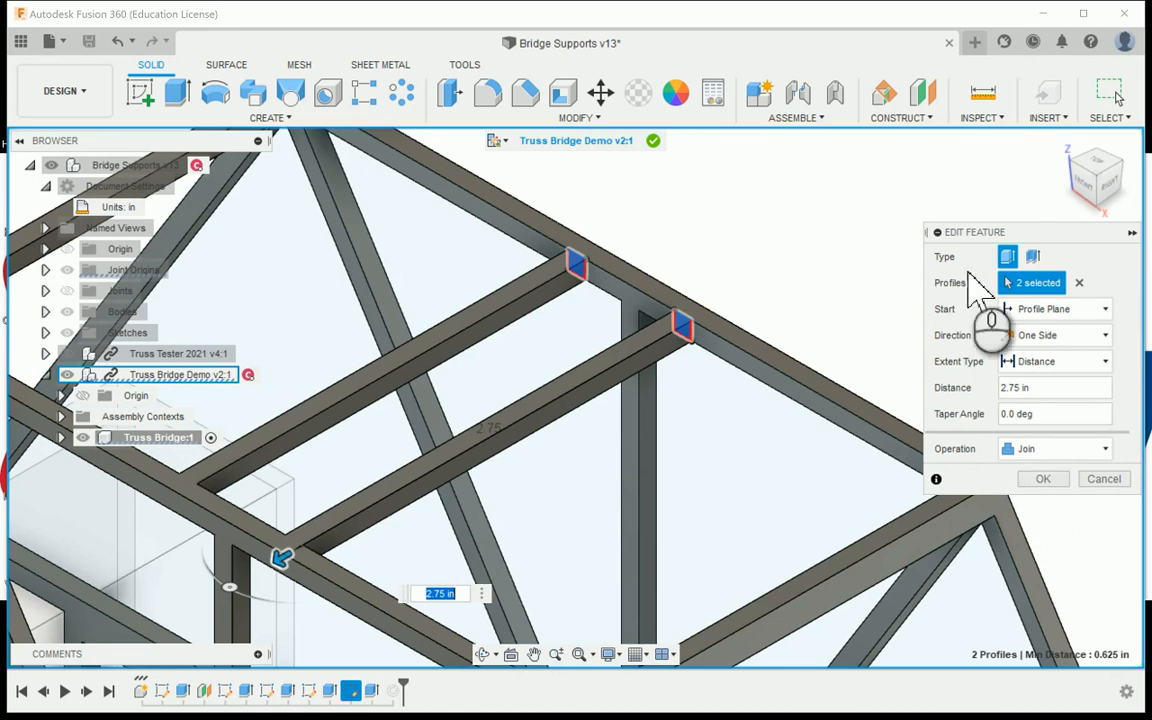
pyautogui.click(1043, 481)
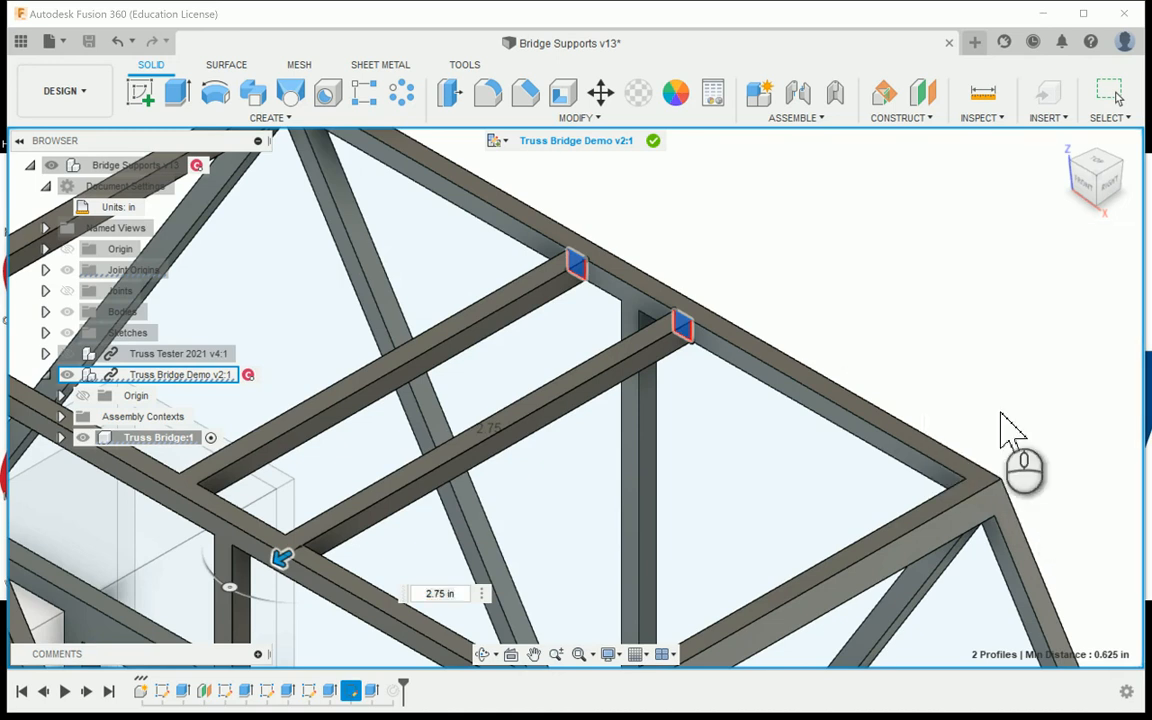
# Show the Truss Tester again and inspect the clearance between the two top cross braces and the threaded rod.
pyautogui.scroll(-5, 815, 290)
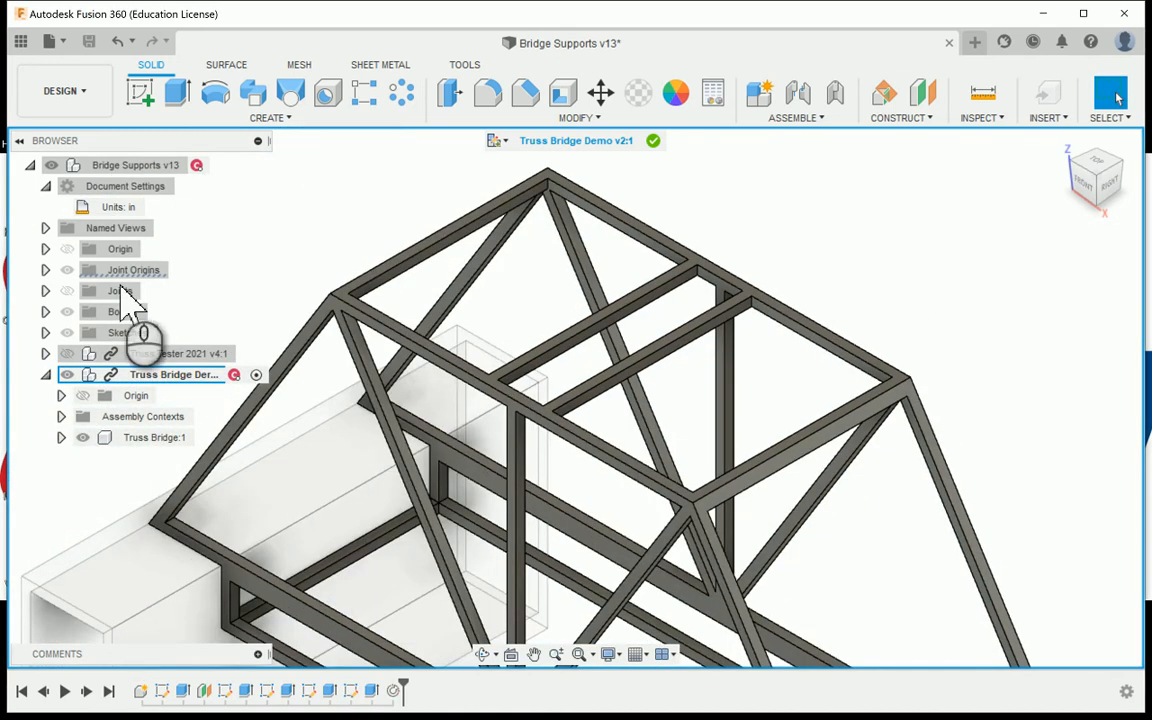
pyautogui.click(67, 353)
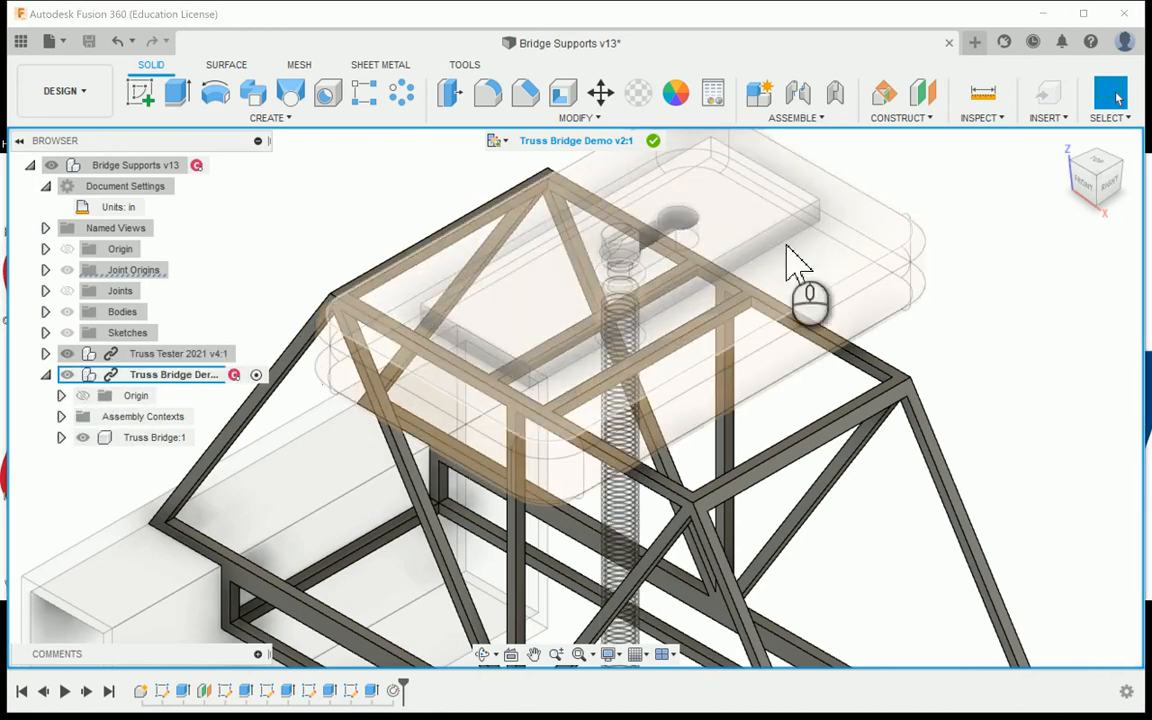
pyautogui.scroll(-2, 938, 334)
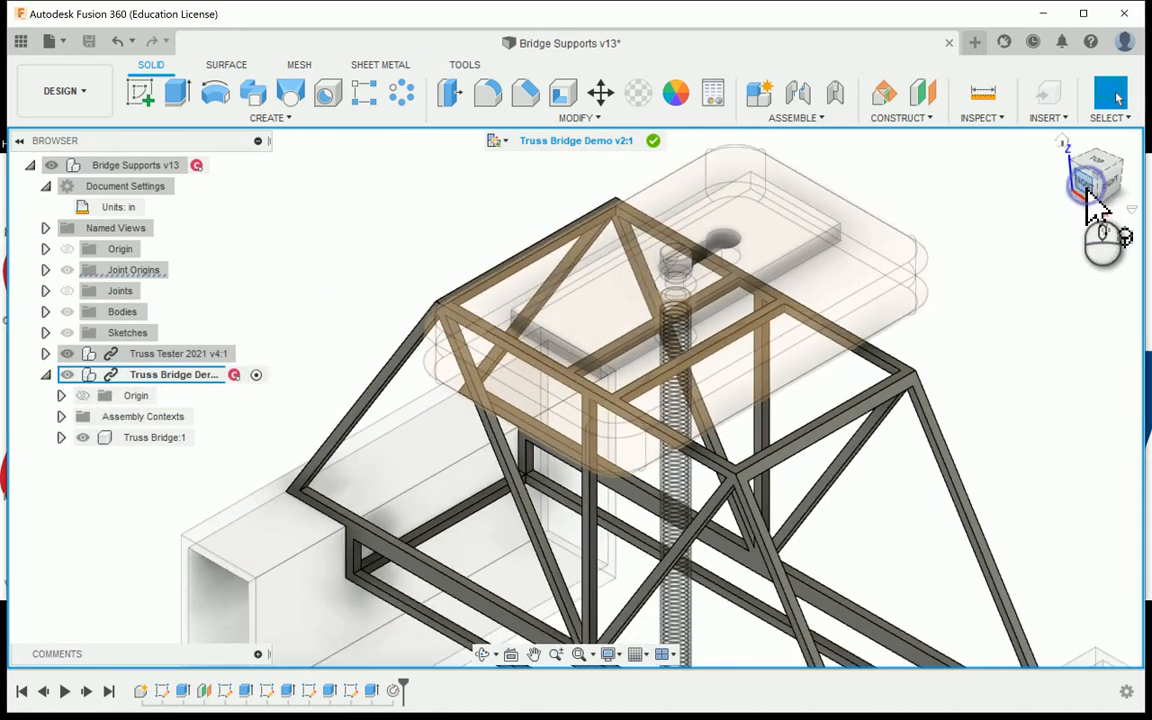
pyautogui.click(1085, 190)
pyautogui.scroll(4, 703, 275)
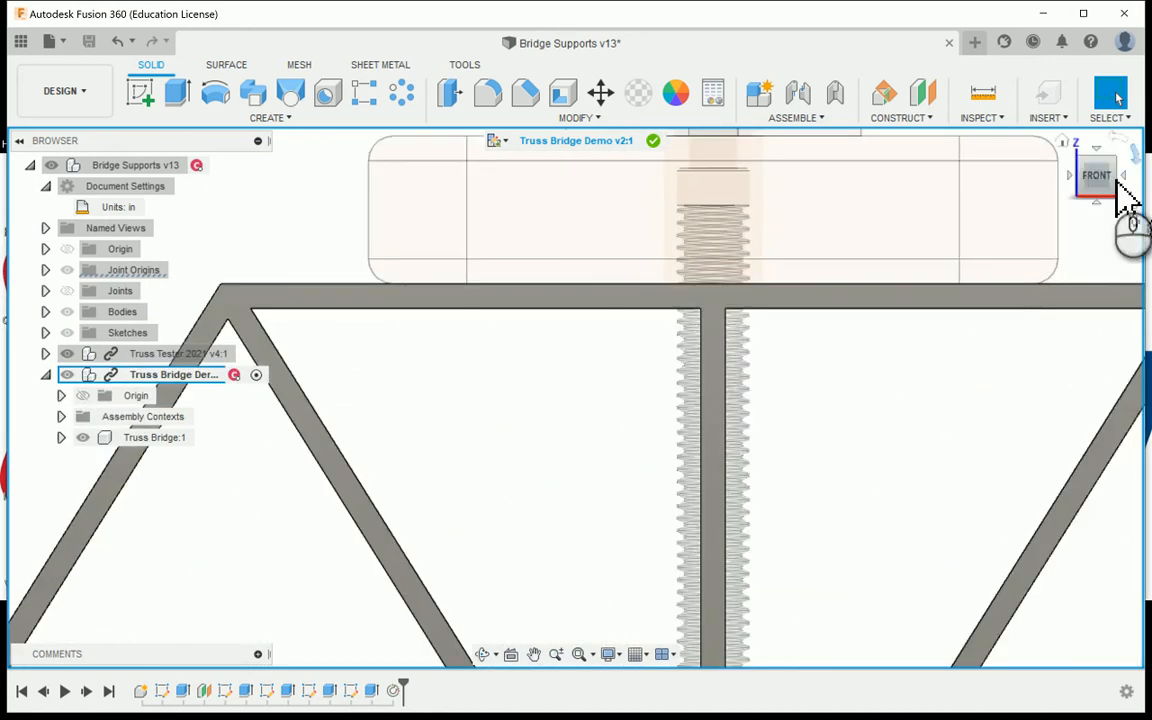
pyautogui.moveTo(1062, 188); pyautogui.dragTo(699, 398)
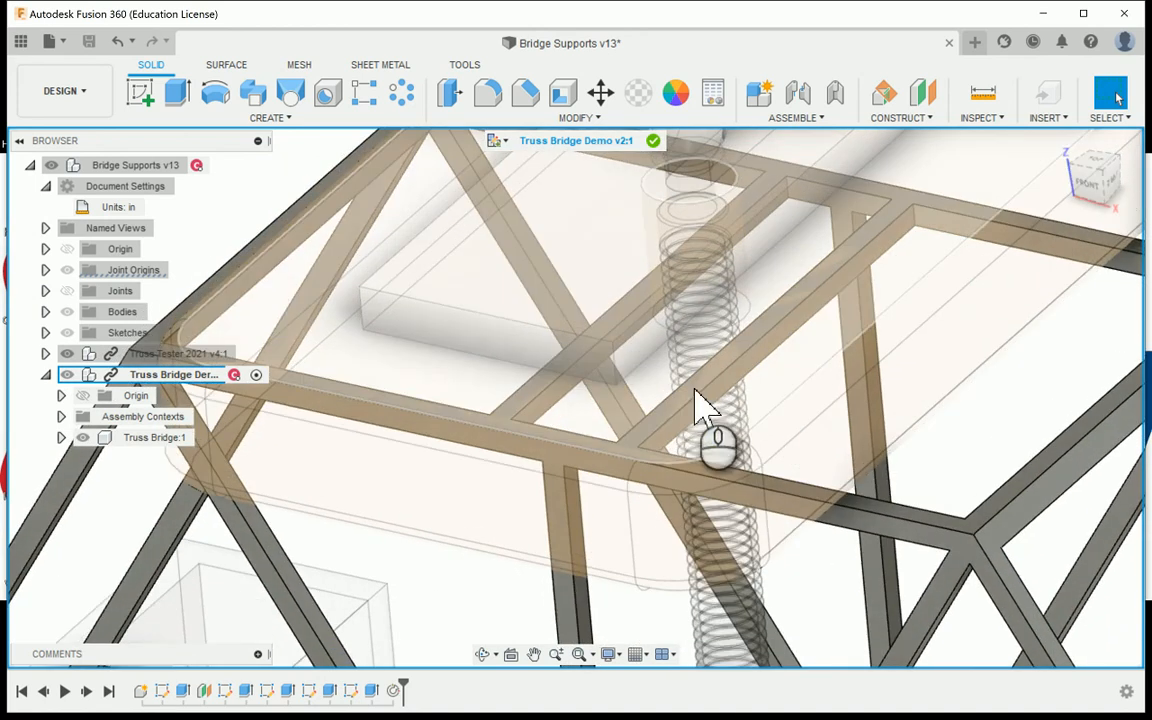
pyautogui.moveTo(1062, 230)
pyautogui.mouseDown()
pyautogui.moveTo(1090, 224)
pyautogui.moveTo(1150, 176)
pyautogui.moveTo(1150, 118)
pyautogui.moveTo(1116, 98)
pyautogui.moveTo(1080, 192)
pyautogui.moveTo(1065, 150)
pyautogui.mouseUp()
pyautogui.click(1064, 142)
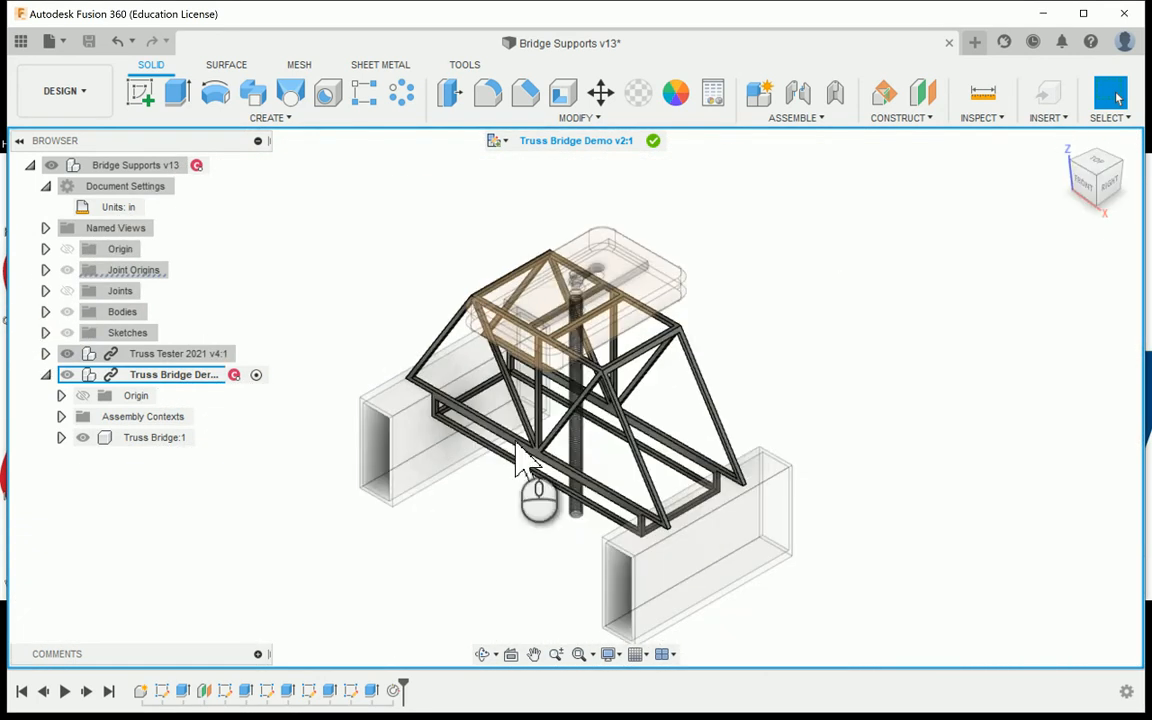
# Finish editing the truss bridge in place and save the assembly with the version description "User Saved".
pyautogui.click(653, 140)
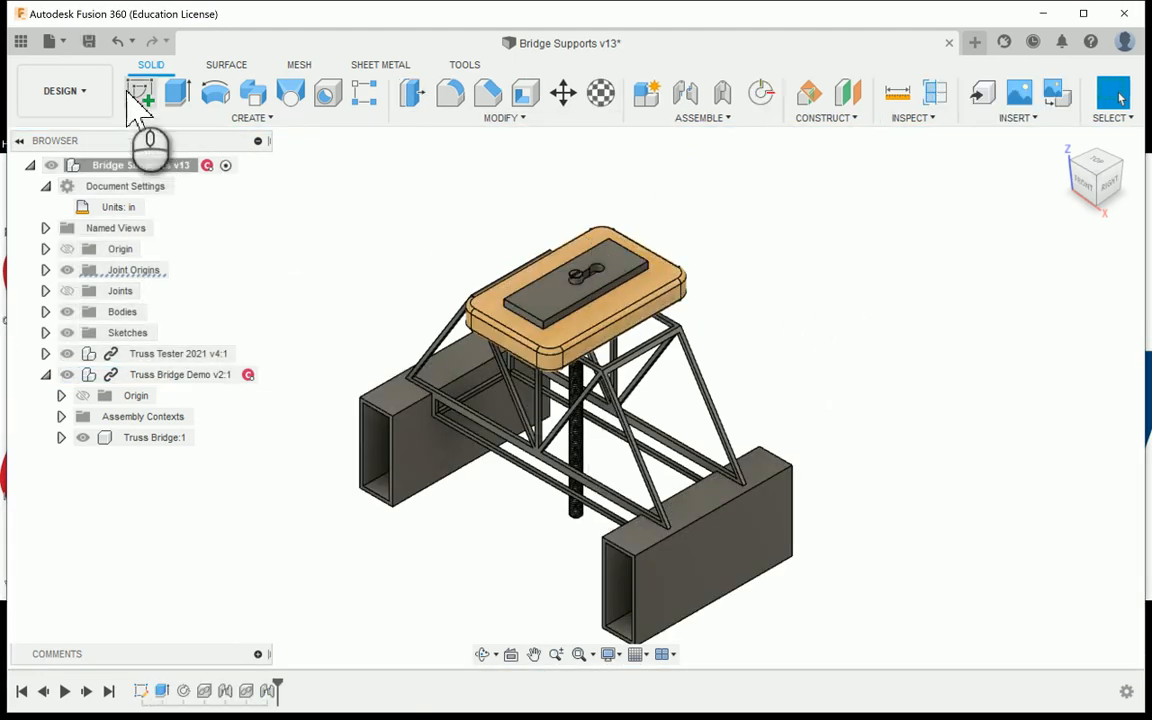
pyautogui.click(88, 41)
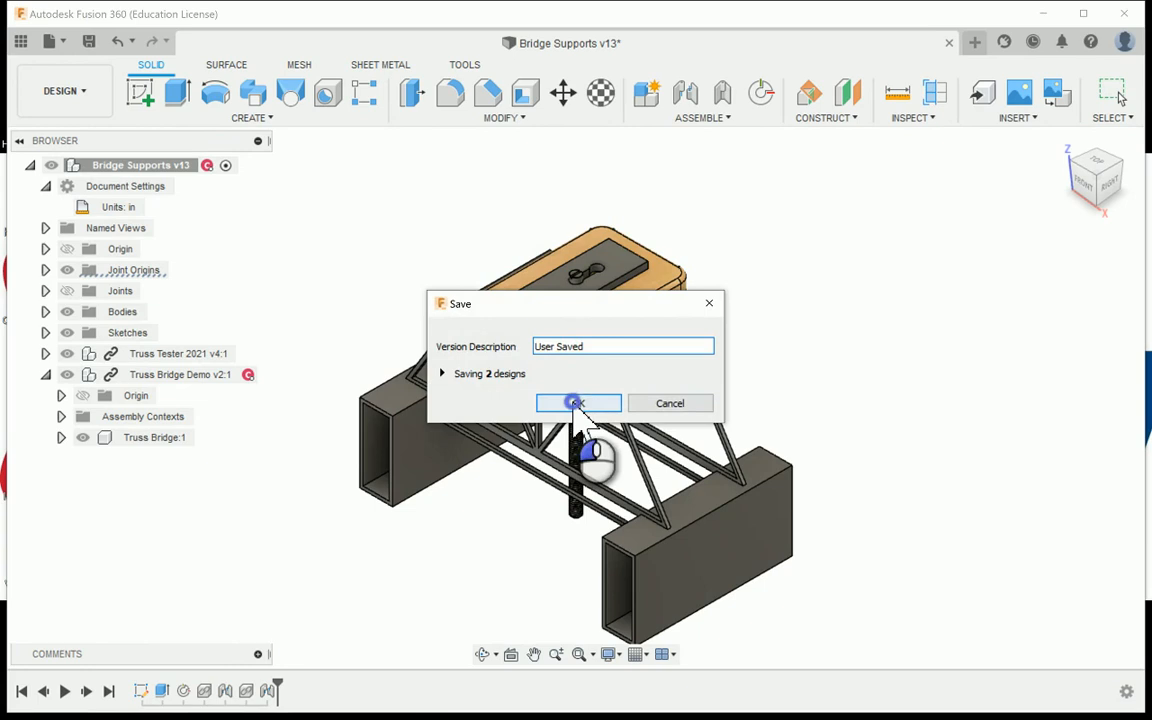
pyautogui.click(576, 403)
pyautogui.click(809, 315)
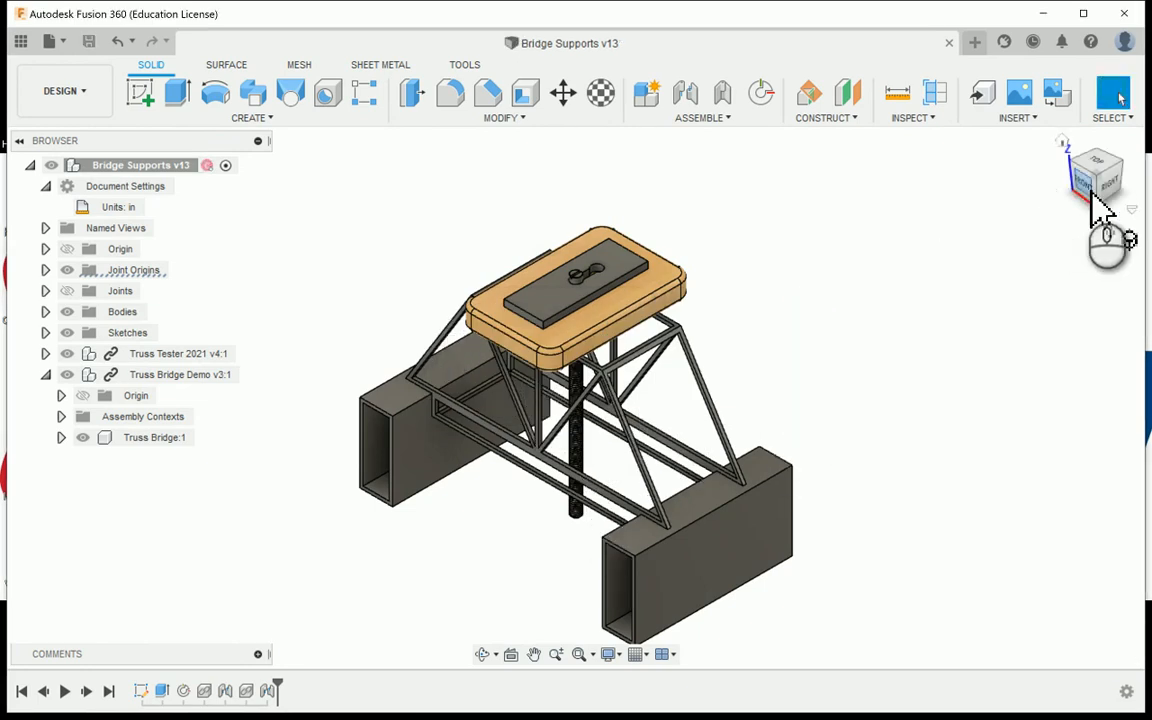
pyautogui.moveTo(1095, 190)
pyautogui.mouseDown()
pyautogui.moveTo(1150, 160)
pyautogui.moveTo(1090, 186)
pyautogui.mouseUp()
pyautogui.click(1064, 145)
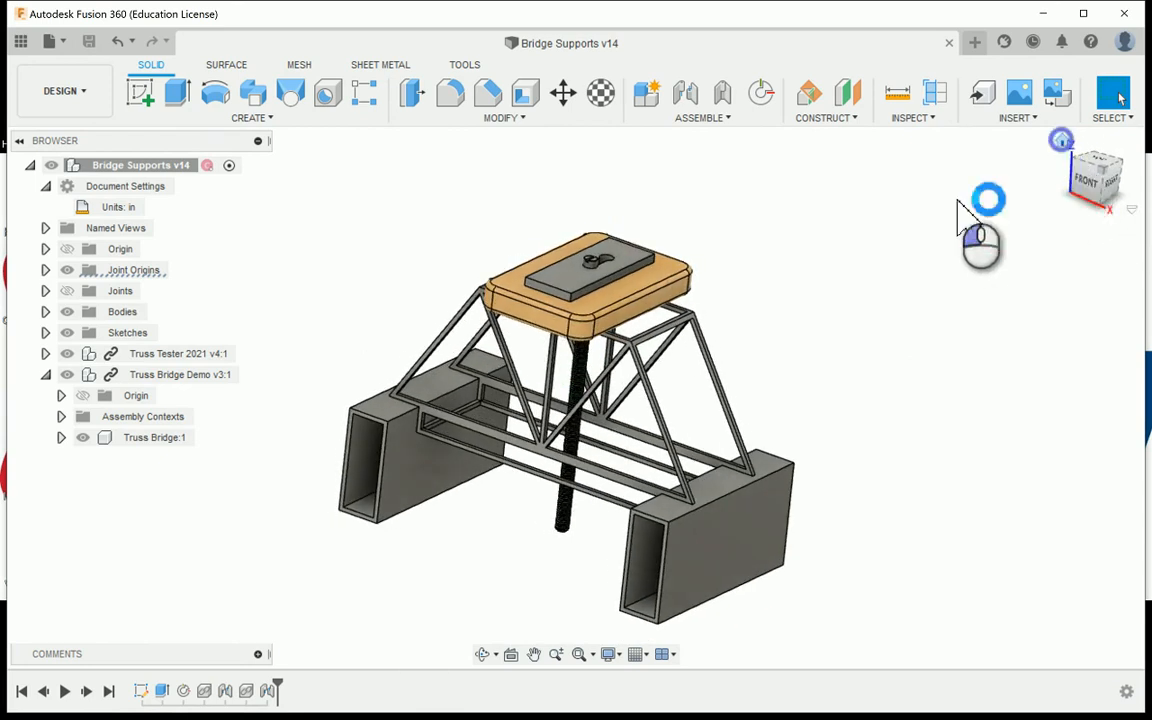